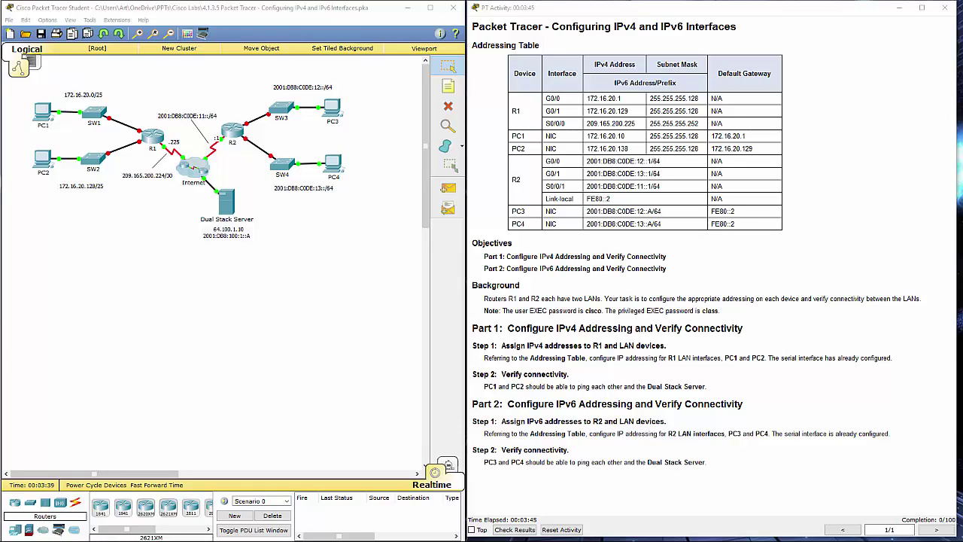
# - Review the R1 LAN addressing instructions and open router R1's device window
pyautogui.moveTo(473, 344); pyautogui.dragTo(665, 345)
pyautogui.click(484, 361)
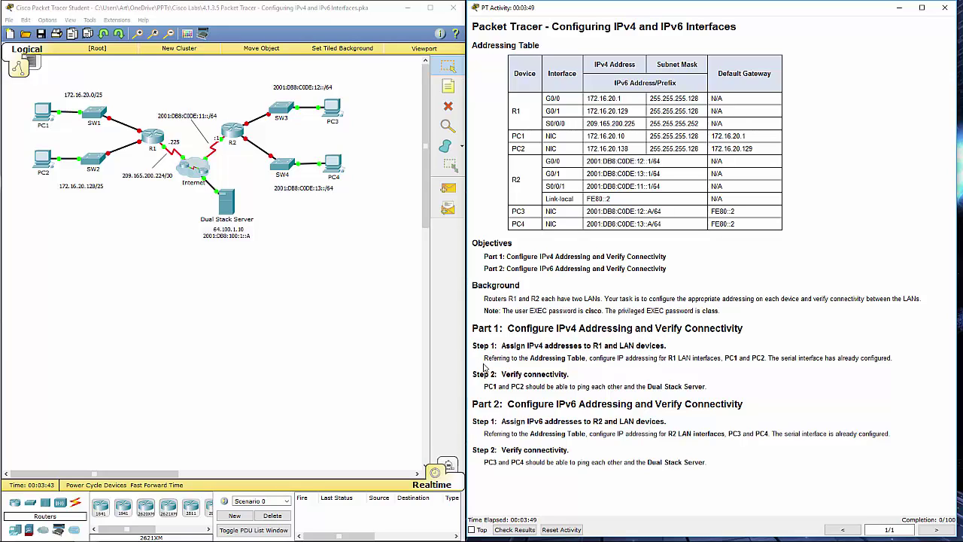
pyautogui.moveTo(484, 357); pyautogui.dragTo(765, 355)
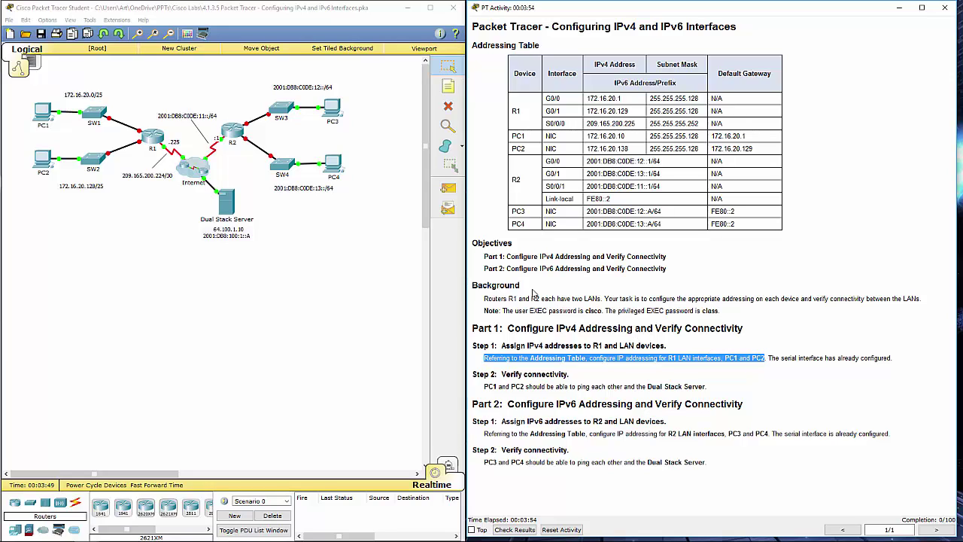
pyautogui.click(167, 139)
pyautogui.click(151, 140)
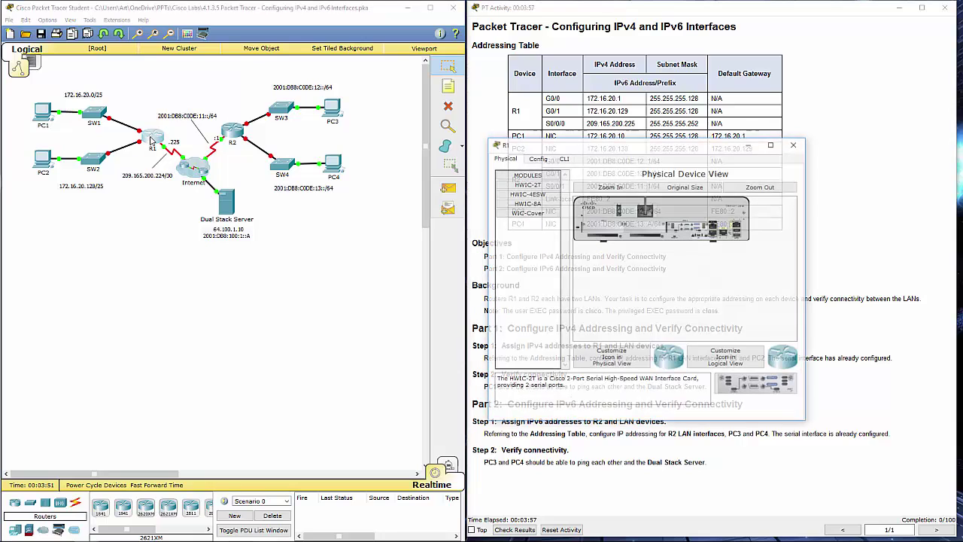
pyautogui.moveTo(642, 151); pyautogui.dragTo(233, 83)
# - Log in to R1's console and enter privileged EXEC mode with enable
pyautogui.click(154, 91)
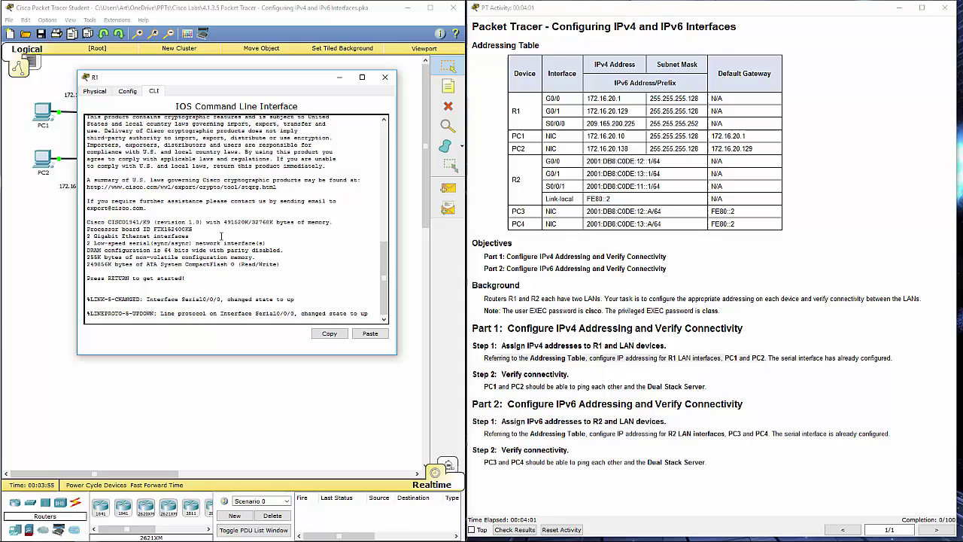
pyautogui.press('Return')
pyautogui.press('Return')
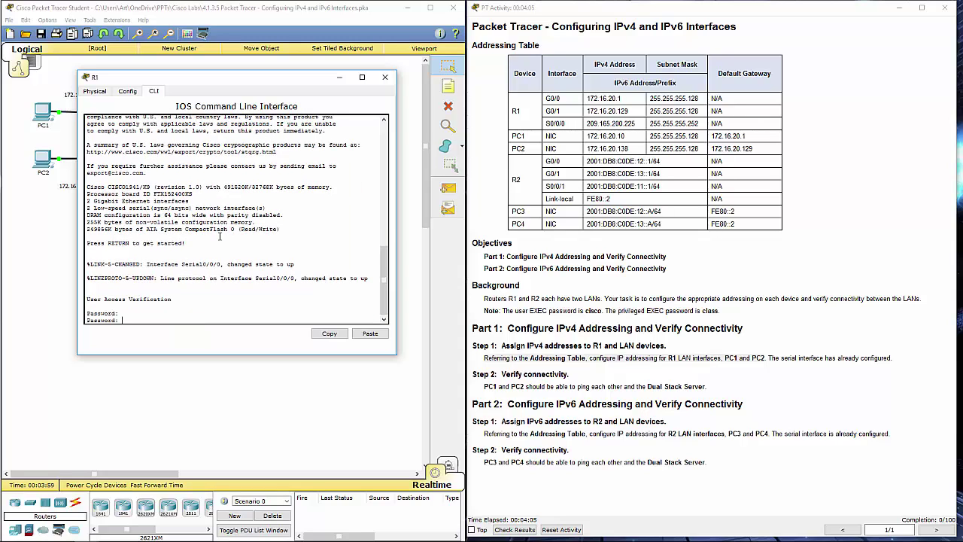
pyautogui.press('Return')
pyautogui.write('en')
pyautogui.press('Return')
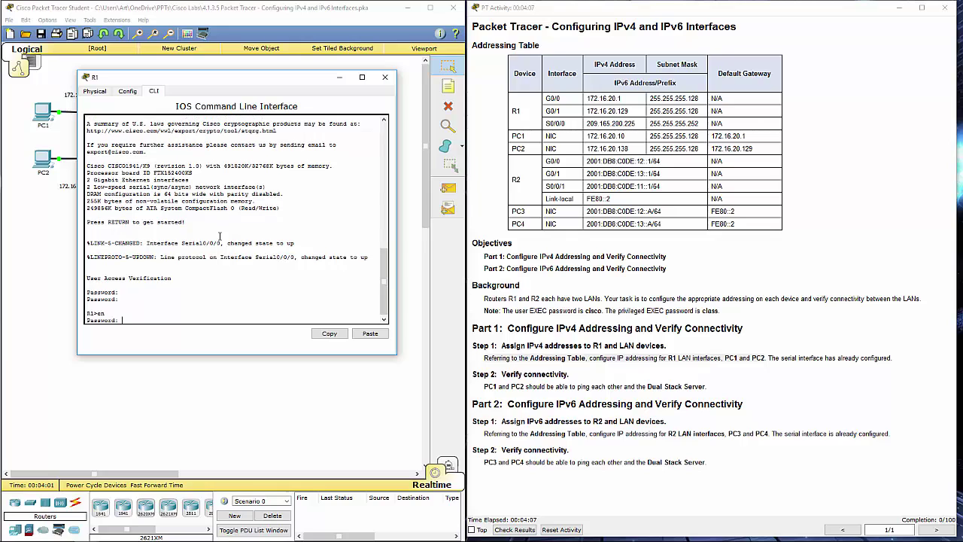
pyautogui.press('Return')
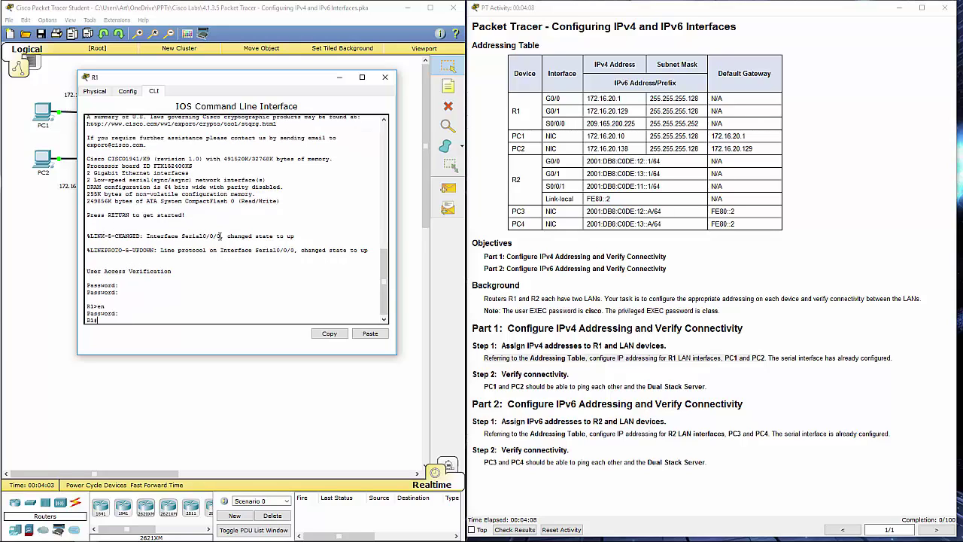
# - Run show running-config on R1 to see both Gigabit interfaces unaddressed and shut down
pyautogui.write('sh run')
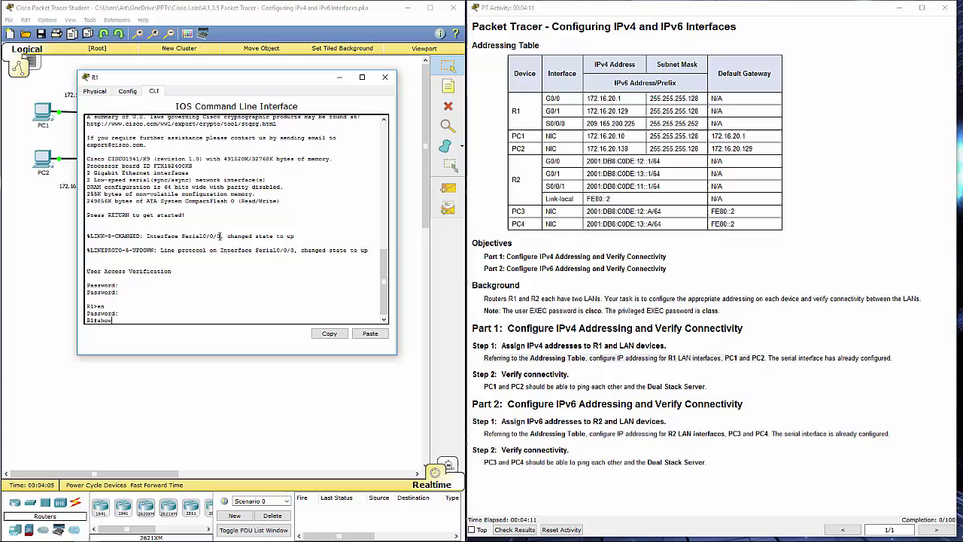
pyautogui.press('Return')
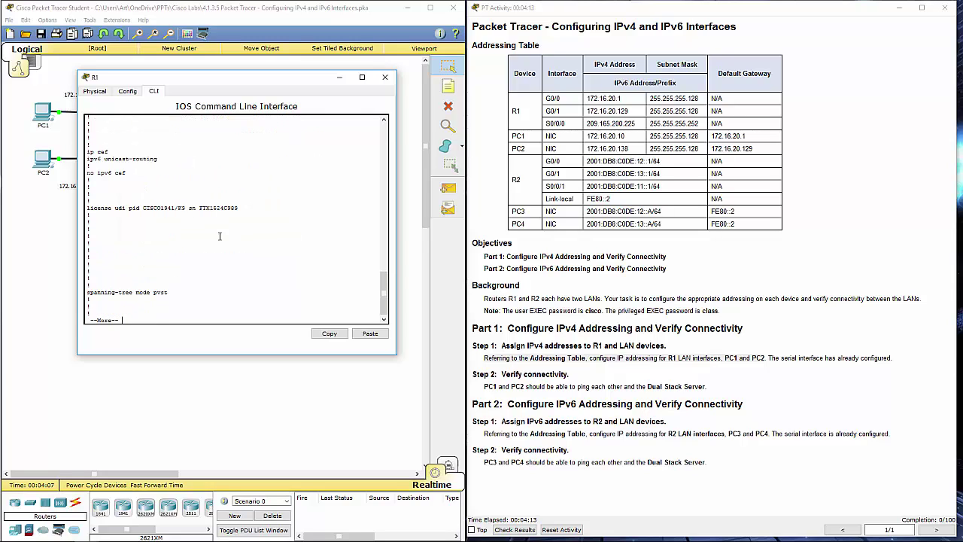
pyautogui.press('space')
pyautogui.scroll(3, 152, 192)
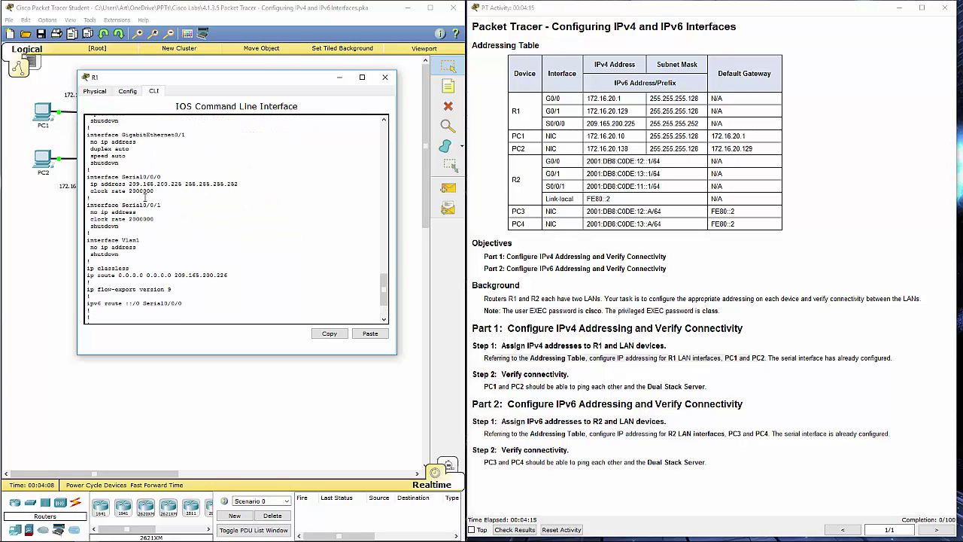
pyautogui.scroll(3, 145, 197)
pyautogui.moveTo(88, 146); pyautogui.dragTo(158, 223)
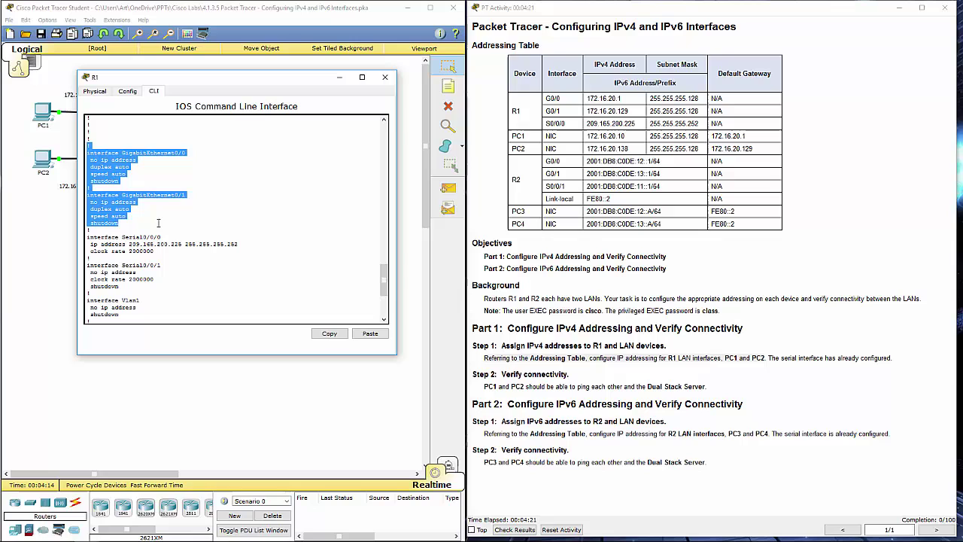
pyautogui.moveTo(225, 83); pyautogui.dragTo(210, 205)
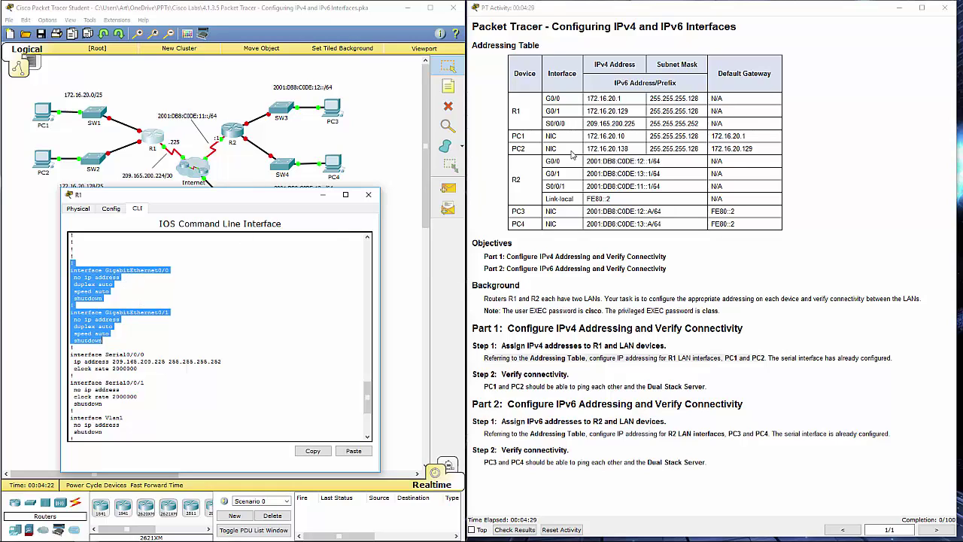
# - Check R1's G0/0 and G0/1 addresses in the addressing table and finish paging the configuration
pyautogui.click(590, 98)
pyautogui.moveTo(590, 98); pyautogui.dragTo(732, 111)
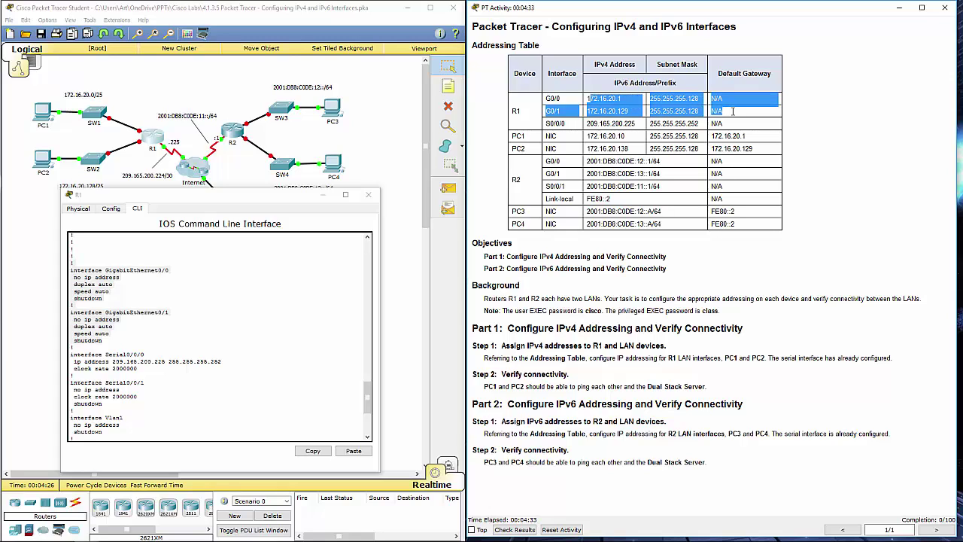
pyautogui.click(241, 359)
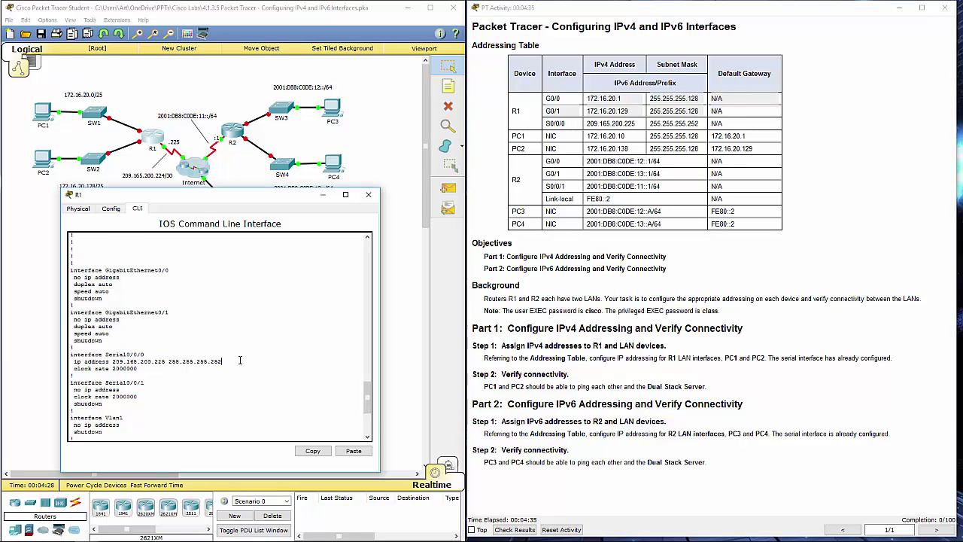
pyautogui.press('space')
pyautogui.press('space')
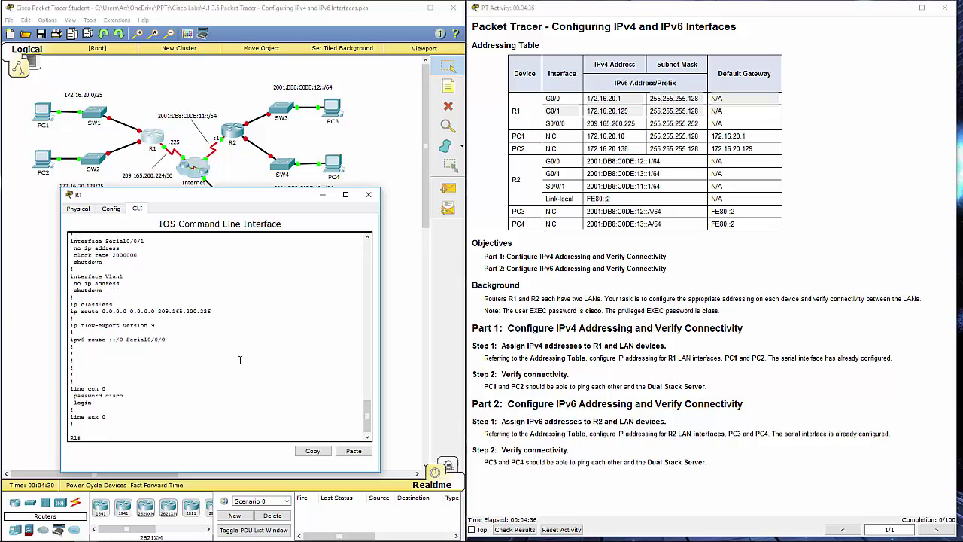
# - Give R1's G0/0 address 172.16.20.1 255.255.255.128 and enable it with no shutdown
pyautogui.write('configure t')
pyautogui.press('Return')
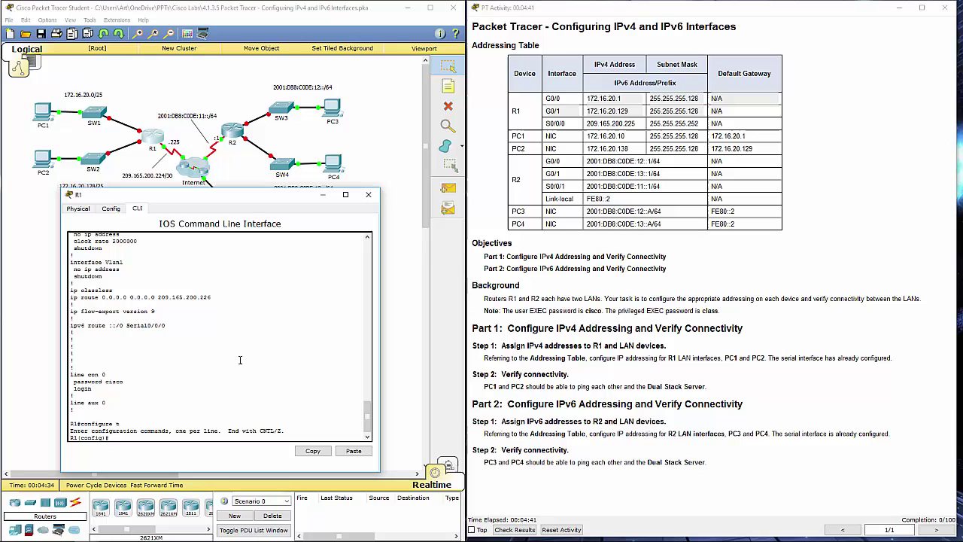
pyautogui.press('BackSpace')
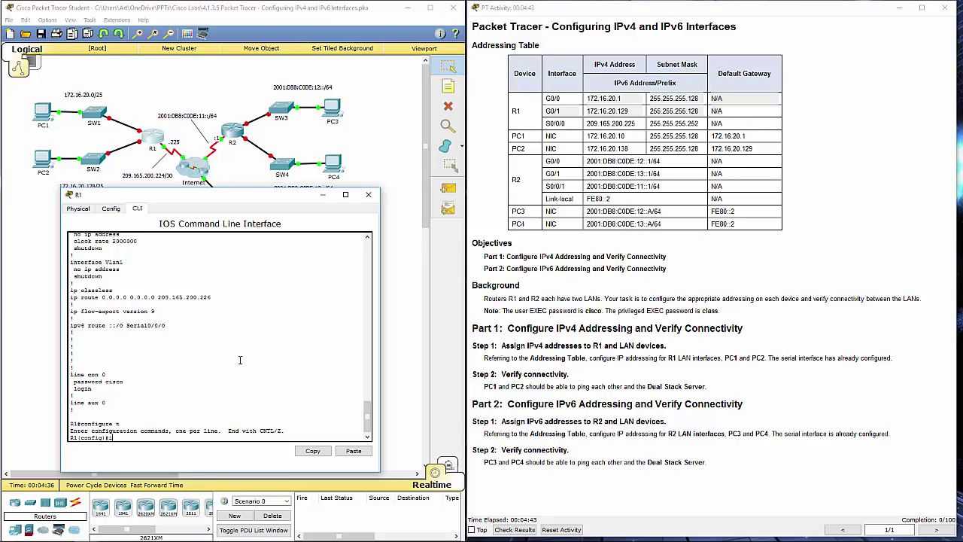
pyautogui.write('nt g0/0')
pyautogui.press('Return')
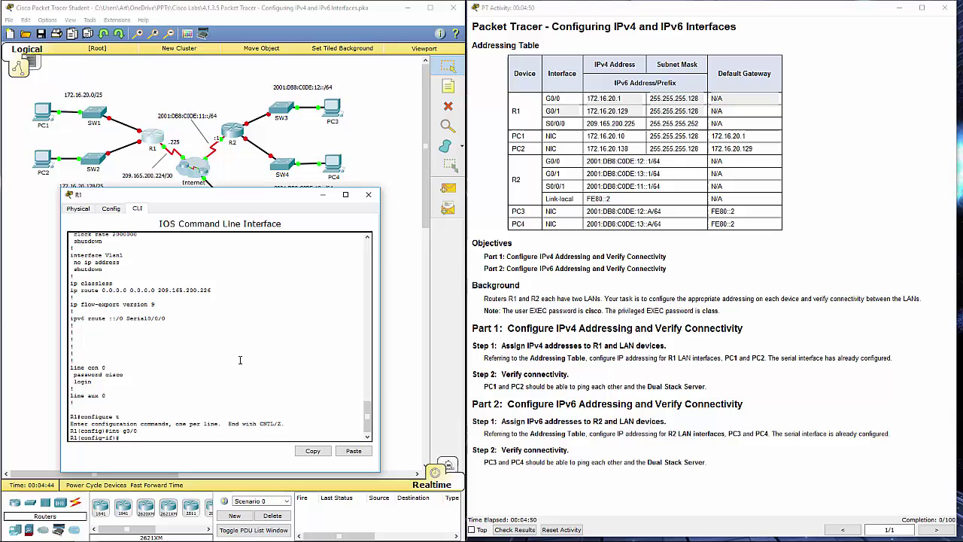
pyautogui.write('i')
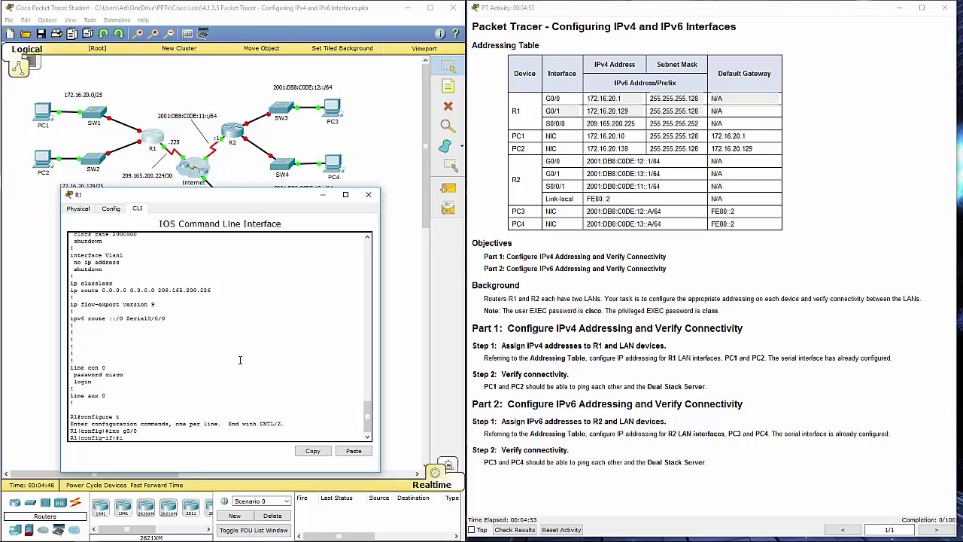
pyautogui.write('p address 172.16.20.1 255.255.255.128')
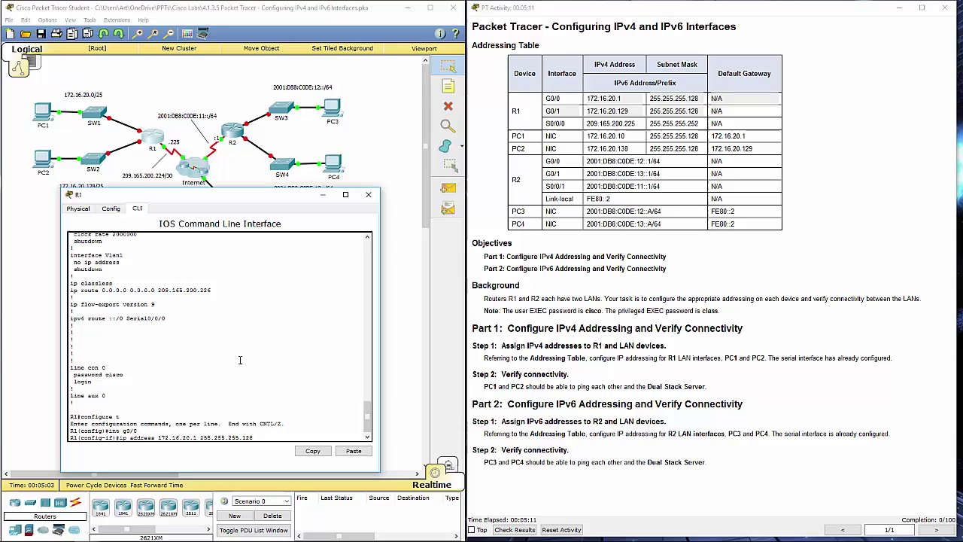
pyautogui.press('Return')
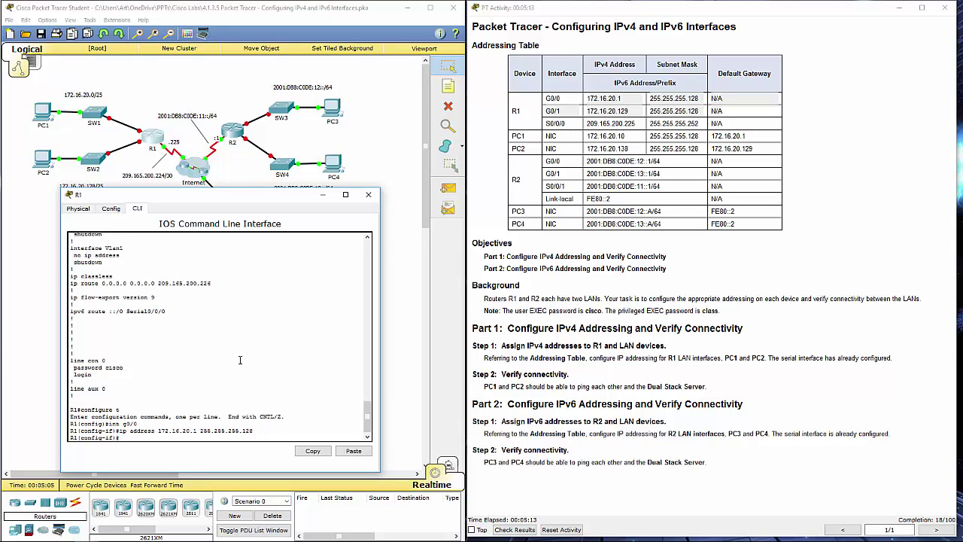
pyautogui.write('no shut')
pyautogui.press('Return')
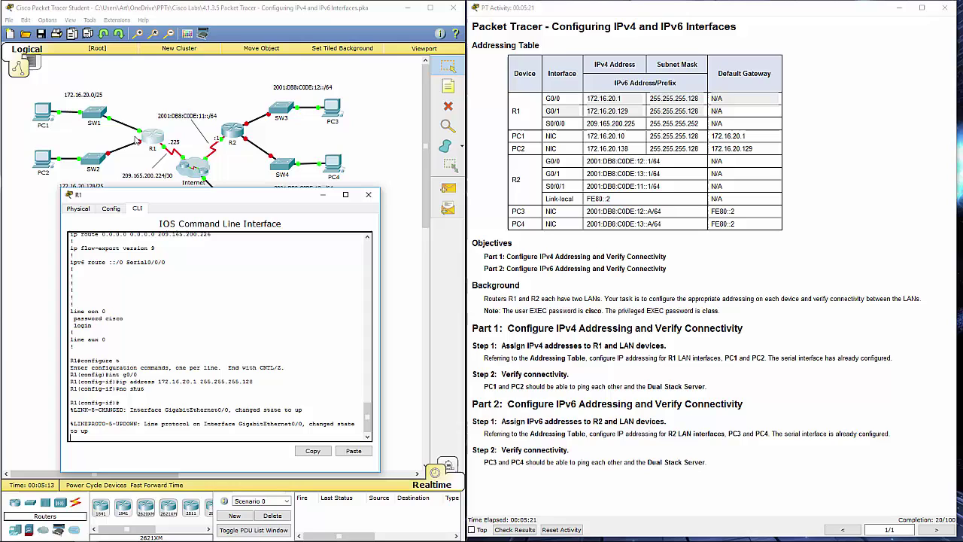
pyautogui.press('Return')
pyautogui.press('Return')
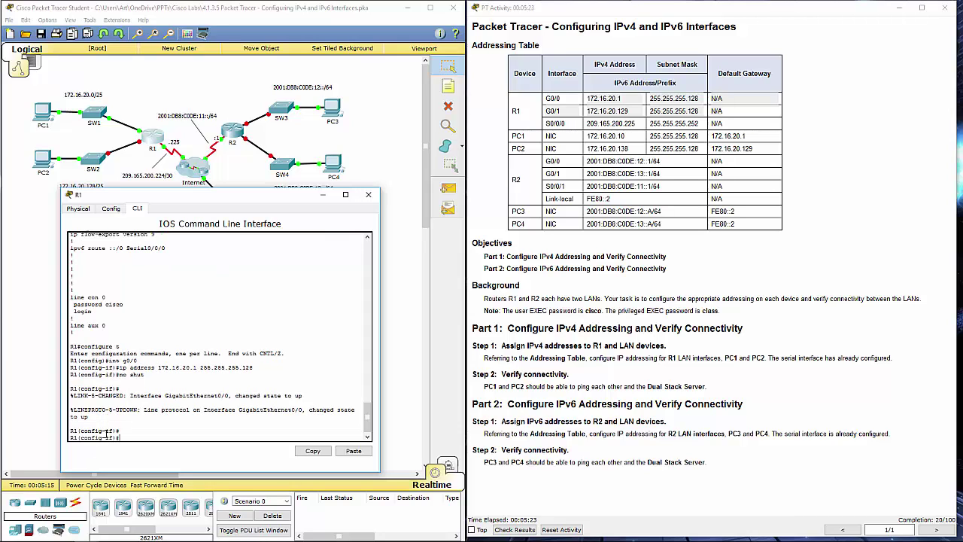
# - Switch to R1's G0/1, assign 172.16.20.129 255.255.255.128, and enable it with no shutdown
pyautogui.write('exit')
pyautogui.press('Return')
pyautogui.write('int')
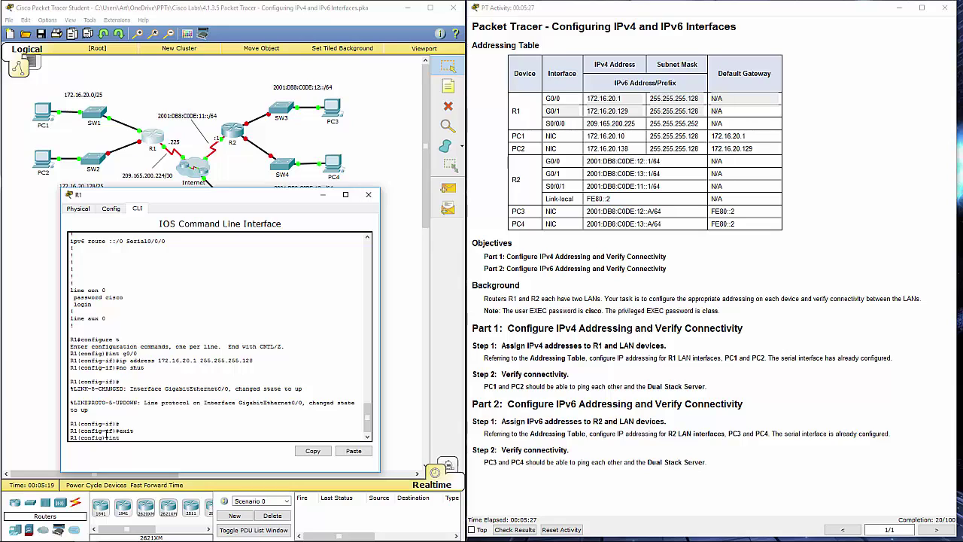
pyautogui.write(' g0/')
pyautogui.write('1')
pyautogui.press('Return')
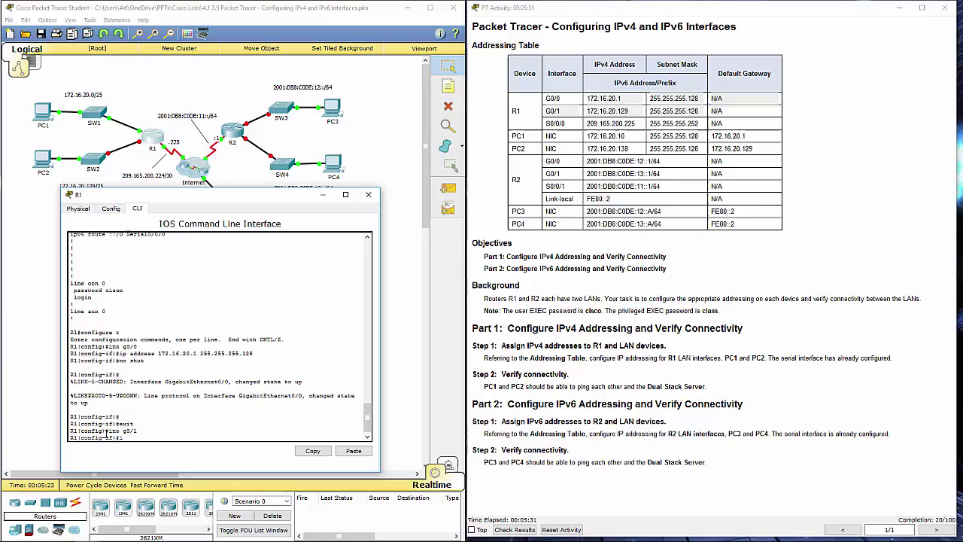
pyautogui.write('ip address')
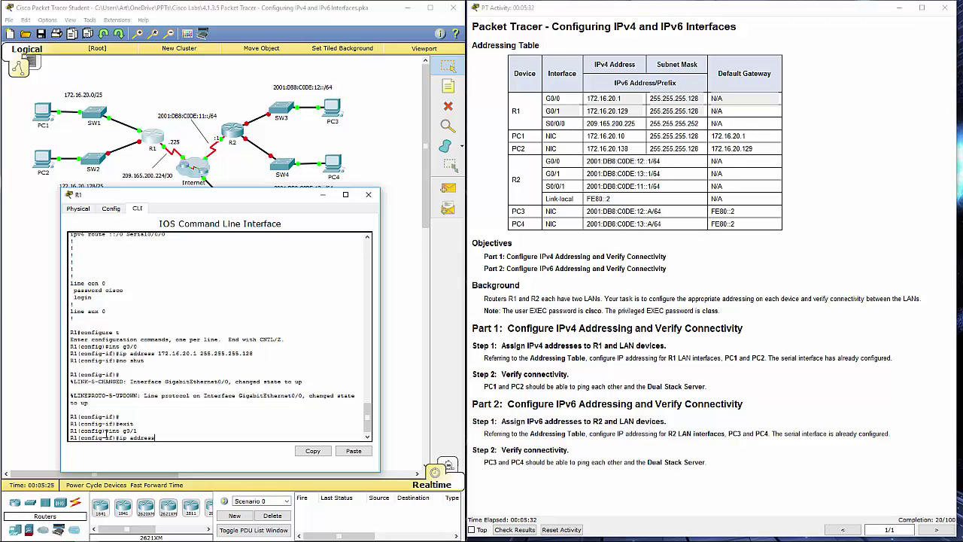
pyautogui.write(' 172.16.20.129 255.255.255.128')
pyautogui.press('Return')
pyautogui.write('no s')
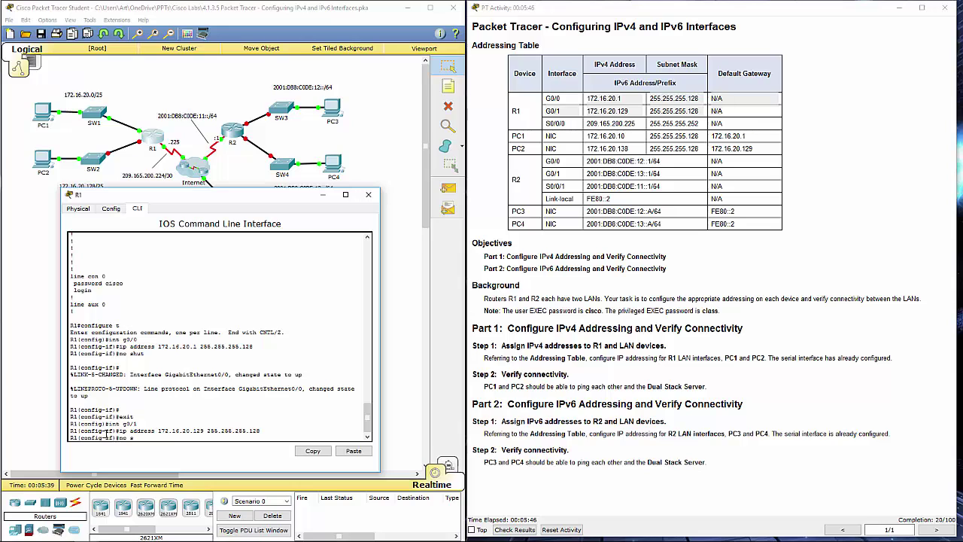
pyautogui.write('hut')
pyautogui.press('Return')
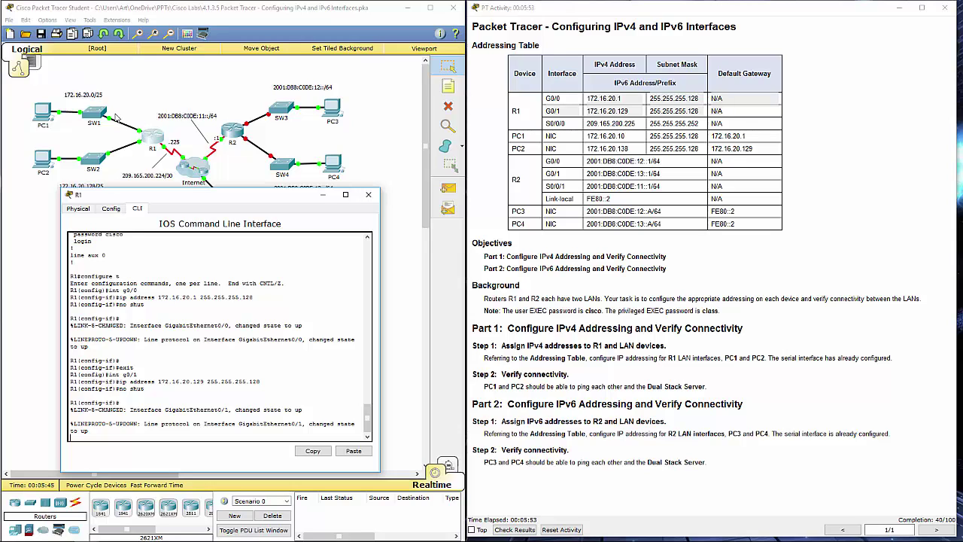
# - Close R1's CLI and open IP Configuration on PC1's desktop
pyautogui.click(370, 196)
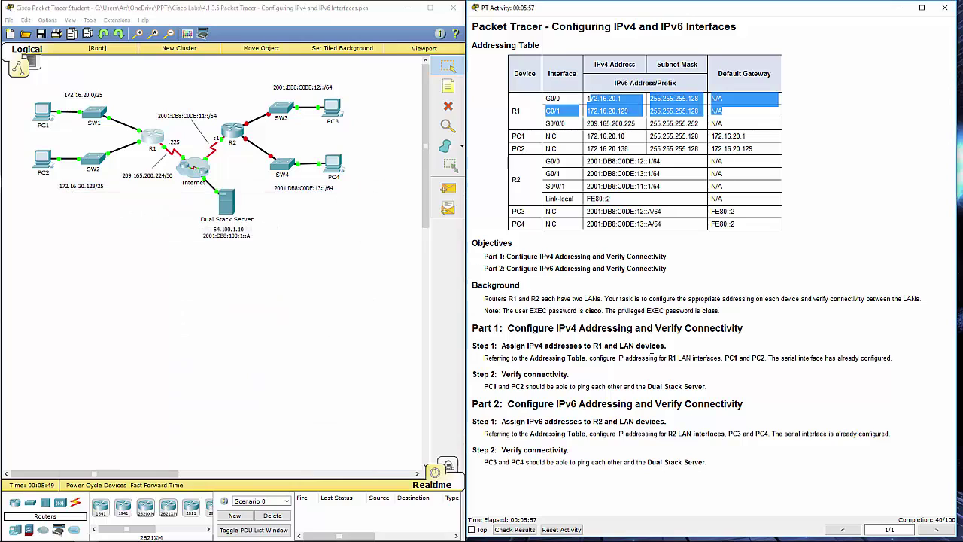
pyautogui.moveTo(638, 358); pyautogui.dragTo(764, 359)
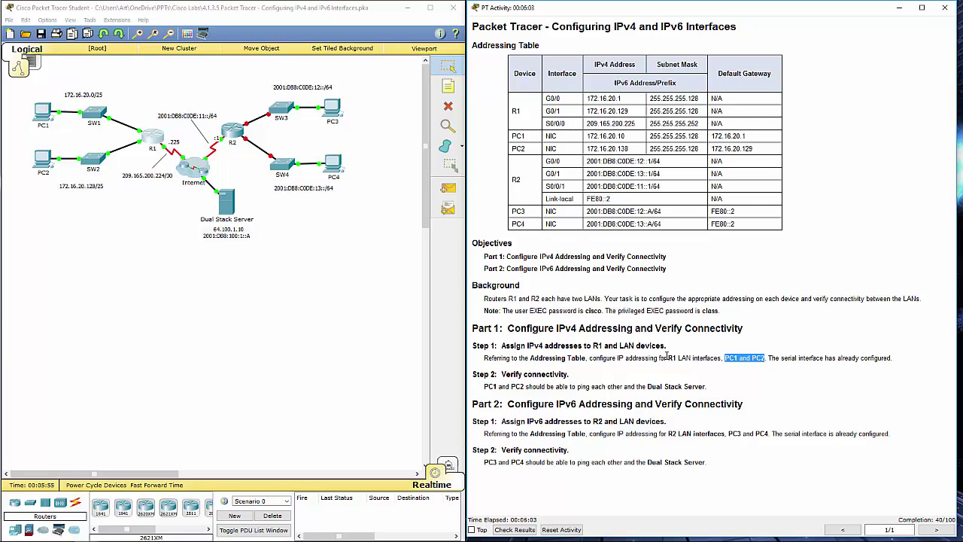
pyautogui.click(211, 339)
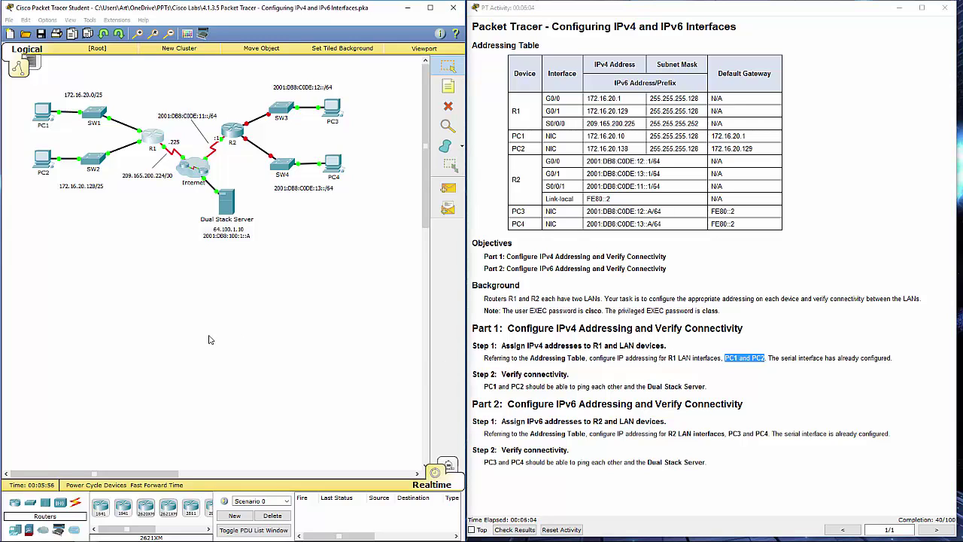
pyautogui.doubleClick(43, 112)
pyautogui.moveTo(698, 150); pyautogui.dragTo(300, 165)
pyautogui.click(175, 173)
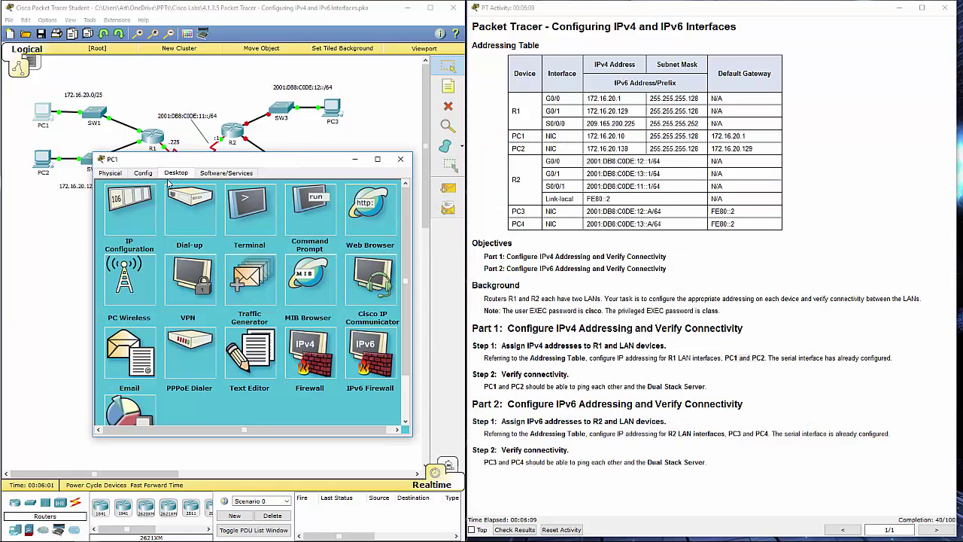
pyautogui.click(128, 218)
# - Set PC1 to 172.16.20.10, mask 255.255.255.128, gateway 172.16.20.1, and recheck it
pyautogui.click(209, 230)
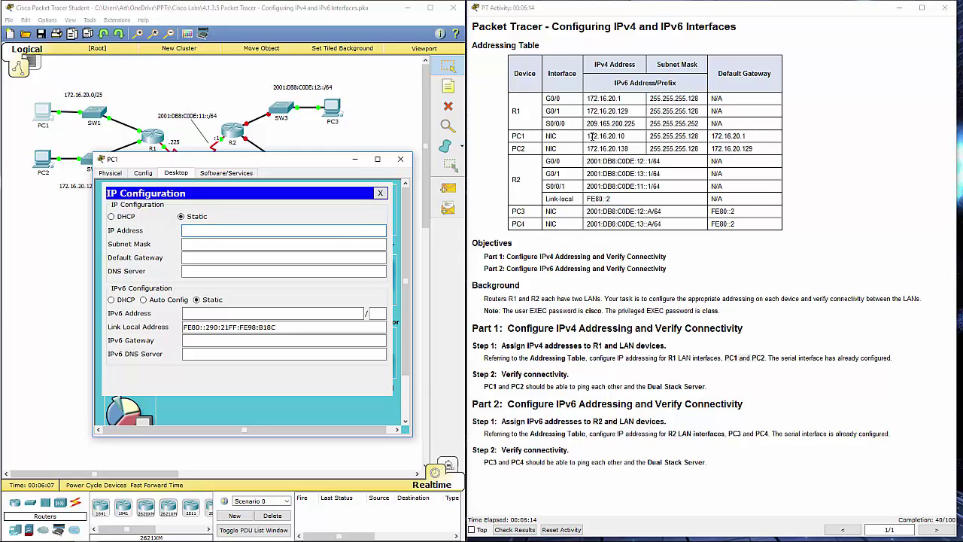
pyautogui.moveTo(587, 137); pyautogui.dragTo(764, 133)
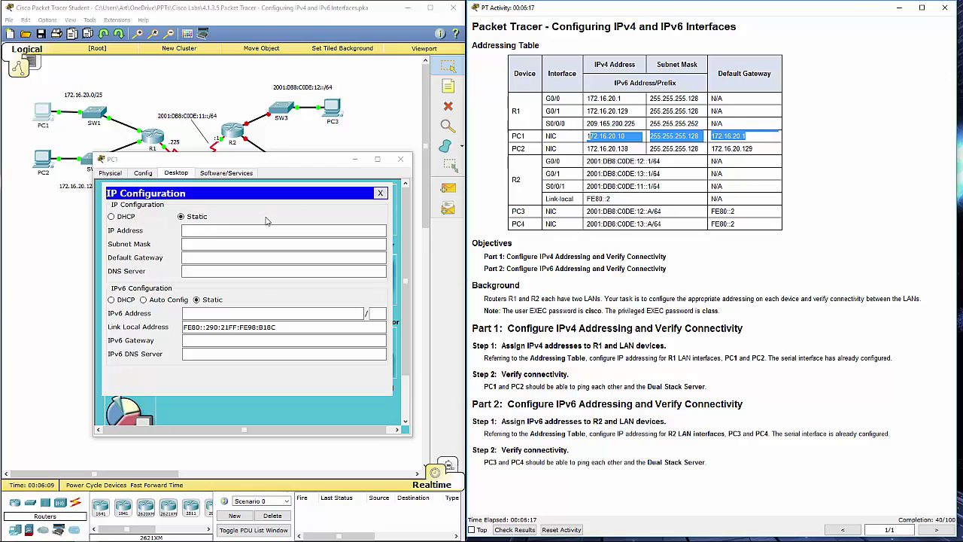
pyautogui.click(211, 230)
pyautogui.write('1')
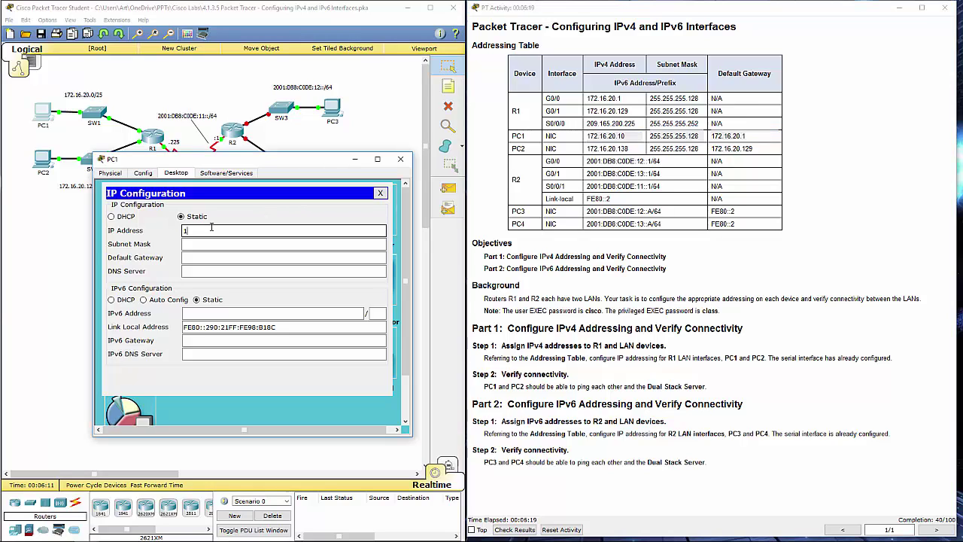
pyautogui.write('72.16.')
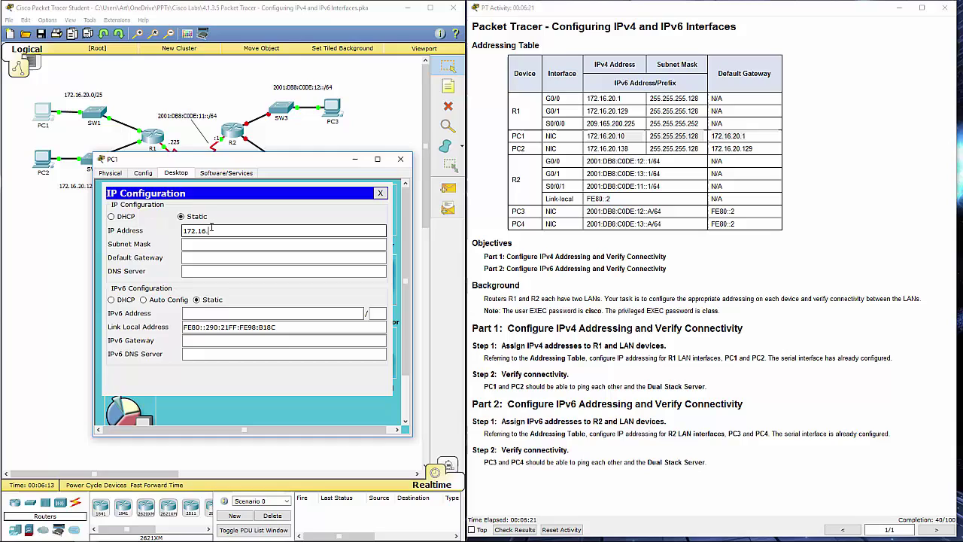
pyautogui.write('2')
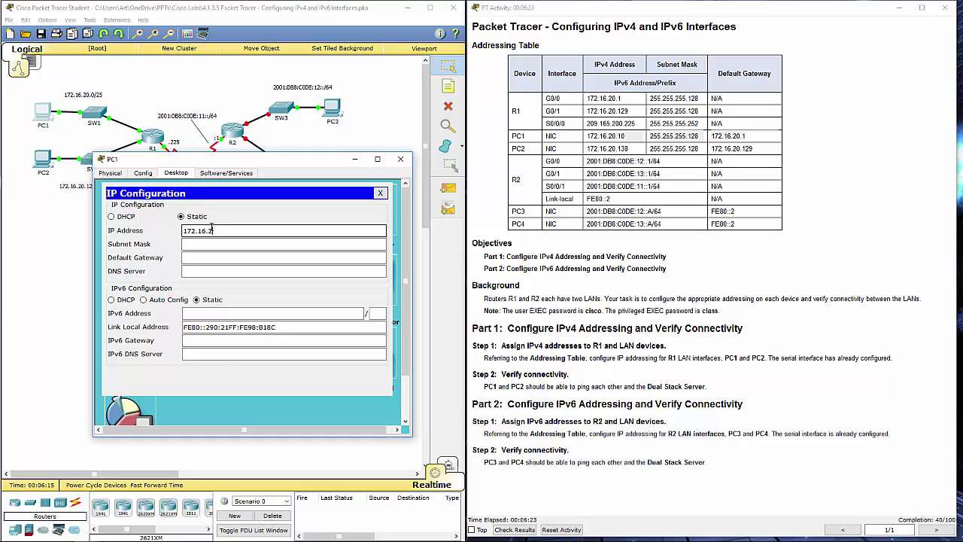
pyautogui.write('0.10')
pyautogui.press('Tab')
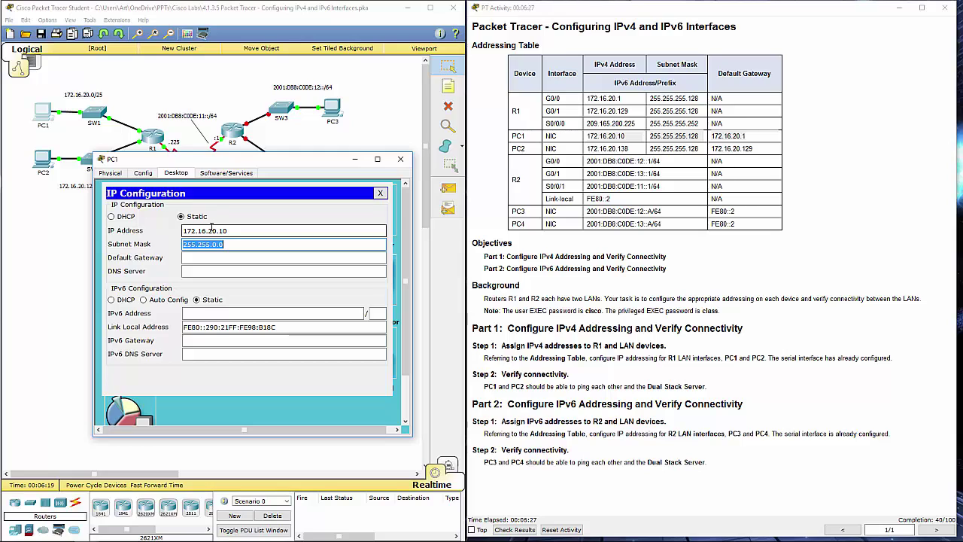
pyautogui.press('End')
pyautogui.press('BackSpace')
pyautogui.press('BackSpace')
pyautogui.press('BackSpace')
pyautogui.write('255.128')
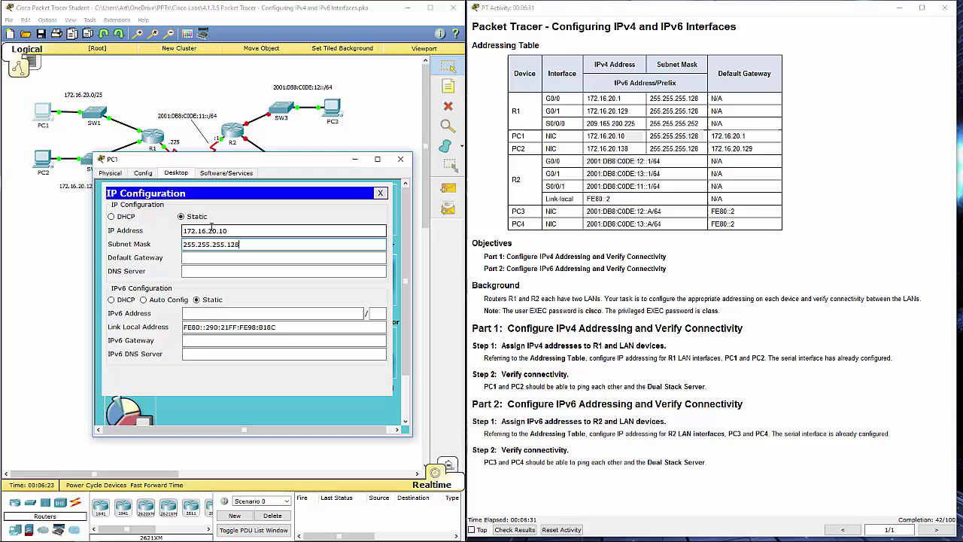
pyautogui.press('Tab')
pyautogui.write('17')
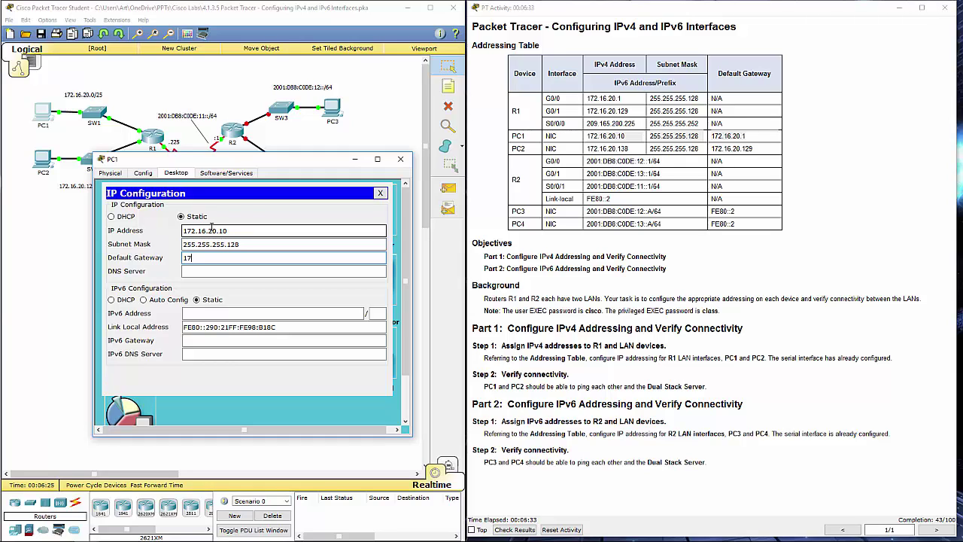
pyautogui.write('2.16.20.1')
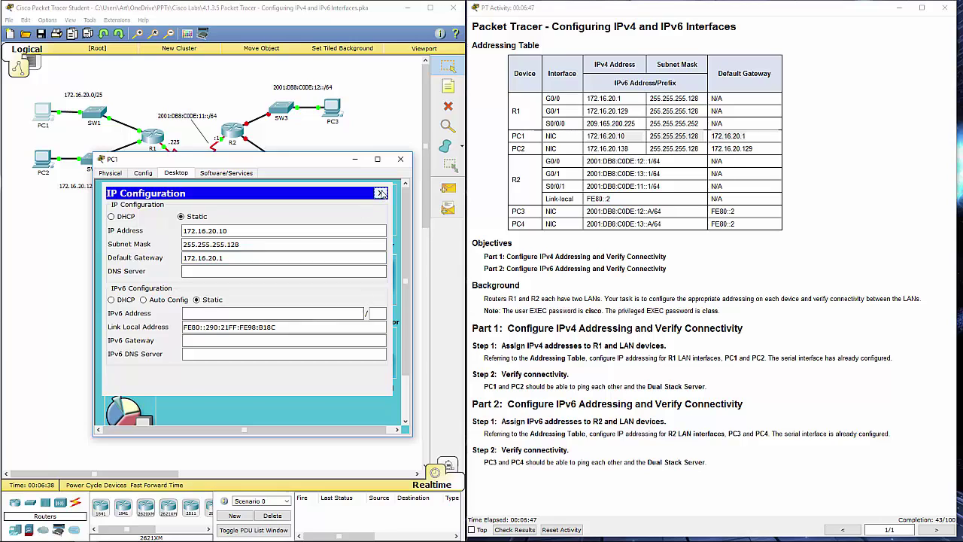
pyautogui.click(381, 192)
pyautogui.click(154, 213)
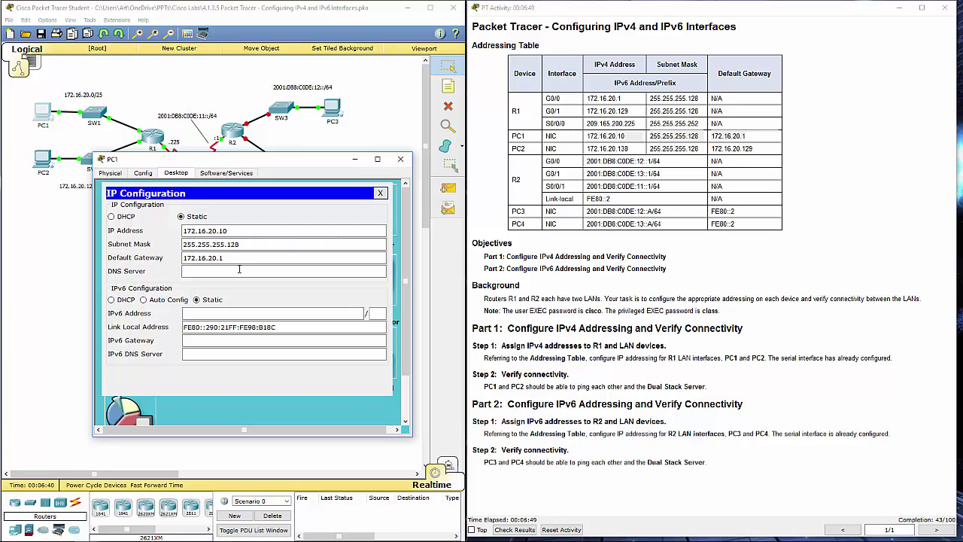
# - Close PC1 and open IP Configuration on PC2's desktop
pyautogui.click(400, 159)
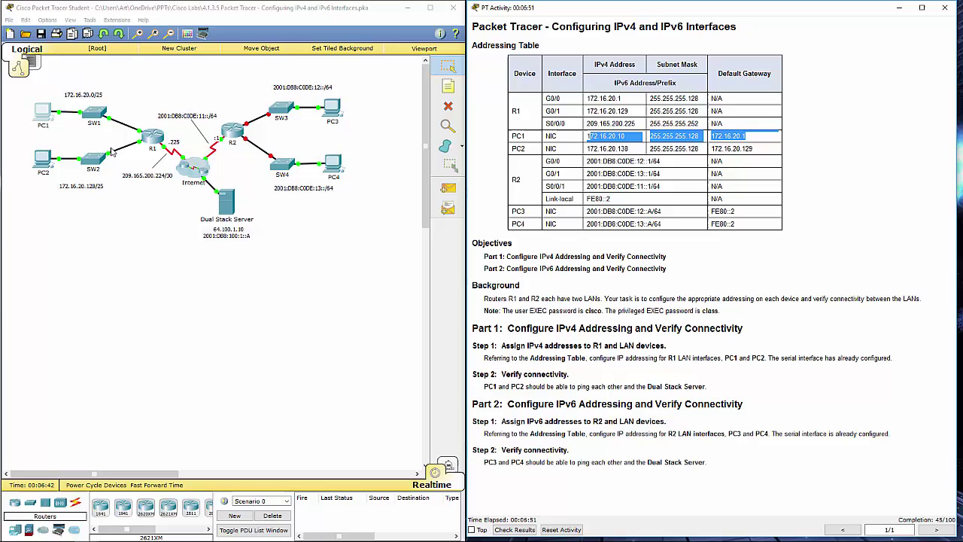
pyautogui.click(40, 165)
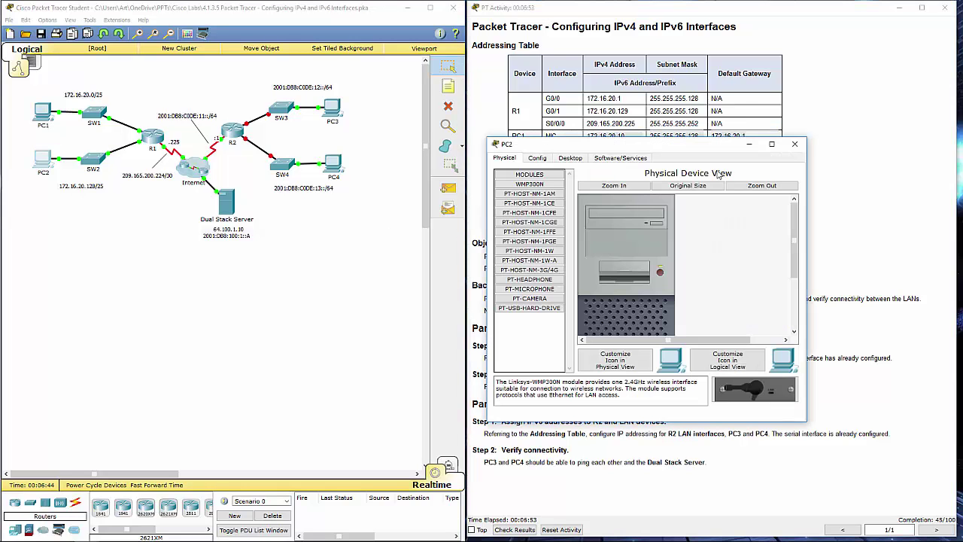
pyautogui.moveTo(656, 155); pyautogui.dragTo(273, 195)
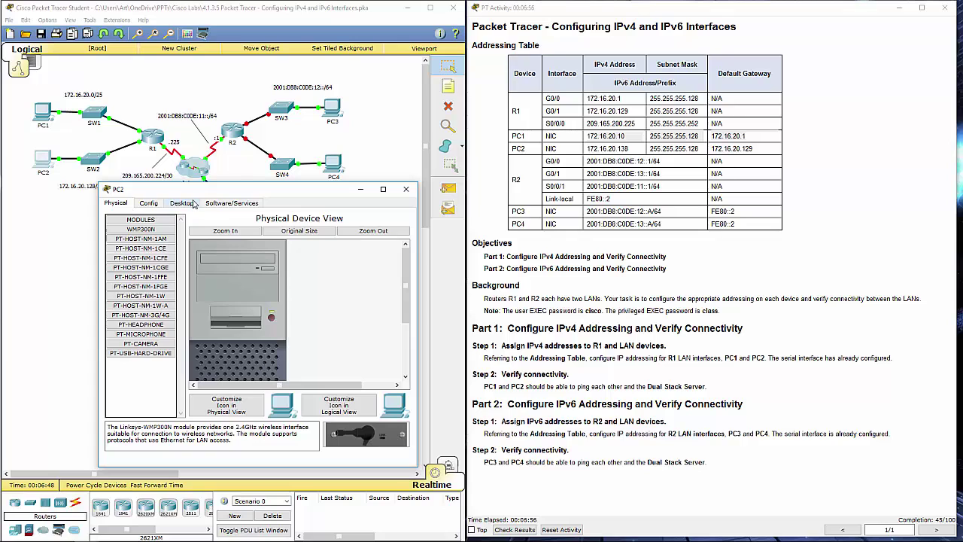
pyautogui.click(194, 204)
pyautogui.click(131, 244)
# - Set PC2 to 172.16.20.138, mask 255.255.255.128, gateway 172.16.20.129, verify, and close it
pyautogui.click(202, 259)
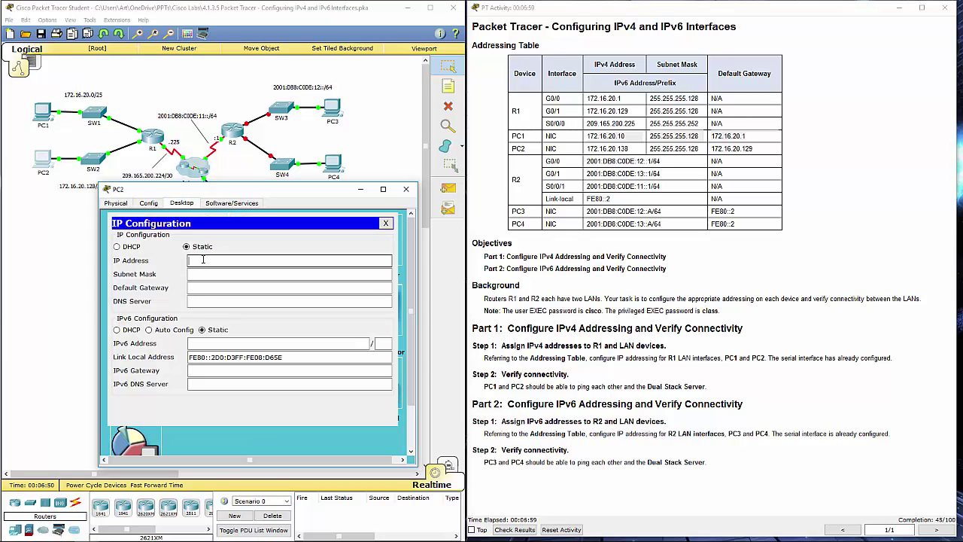
pyautogui.write('172.16.20.138')
pyautogui.click(214, 274)
pyautogui.click(239, 274)
pyautogui.press('BackSpace')
pyautogui.press('BackSpace')
pyautogui.press('BackSpace')
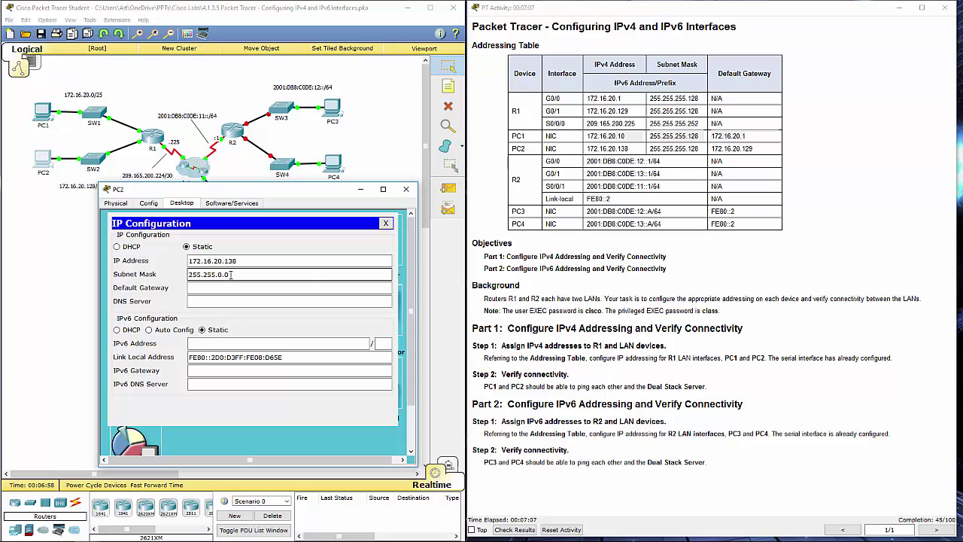
pyautogui.write('255.128')
pyautogui.click(253, 288)
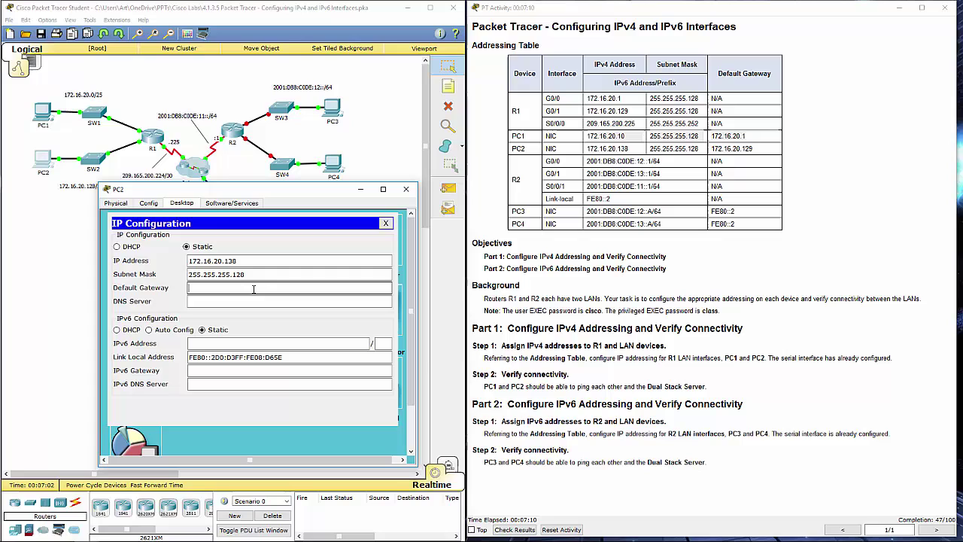
pyautogui.write('172.16.')
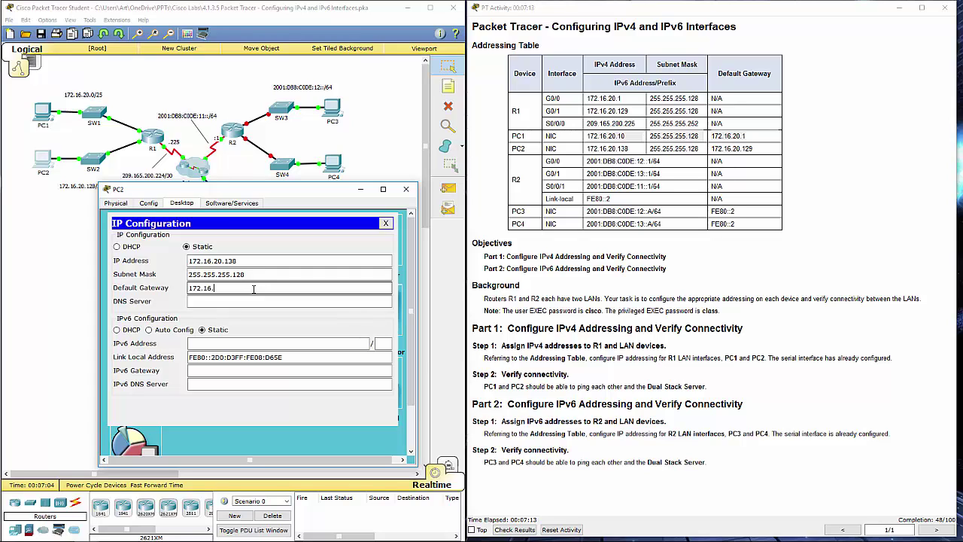
pyautogui.write('20.129')
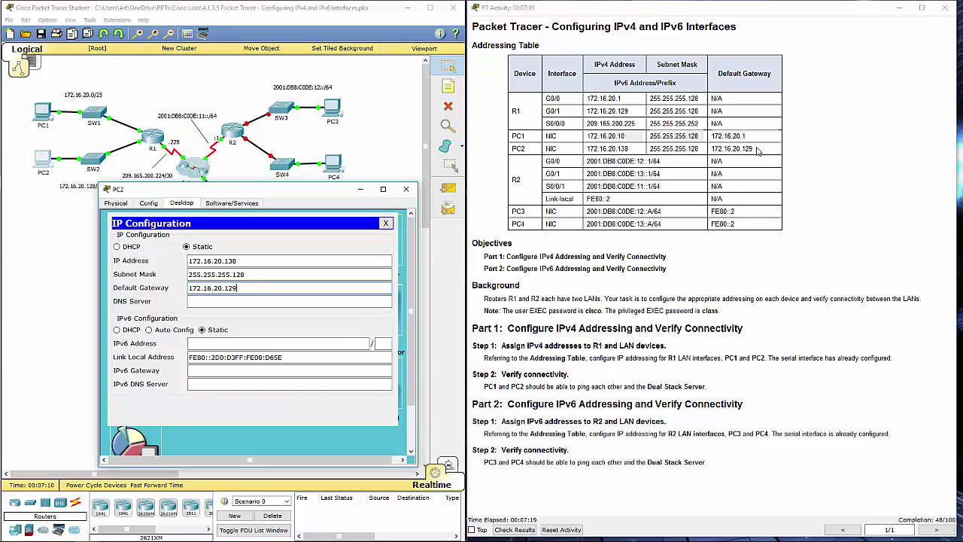
pyautogui.moveTo(757, 149); pyautogui.dragTo(750, 149)
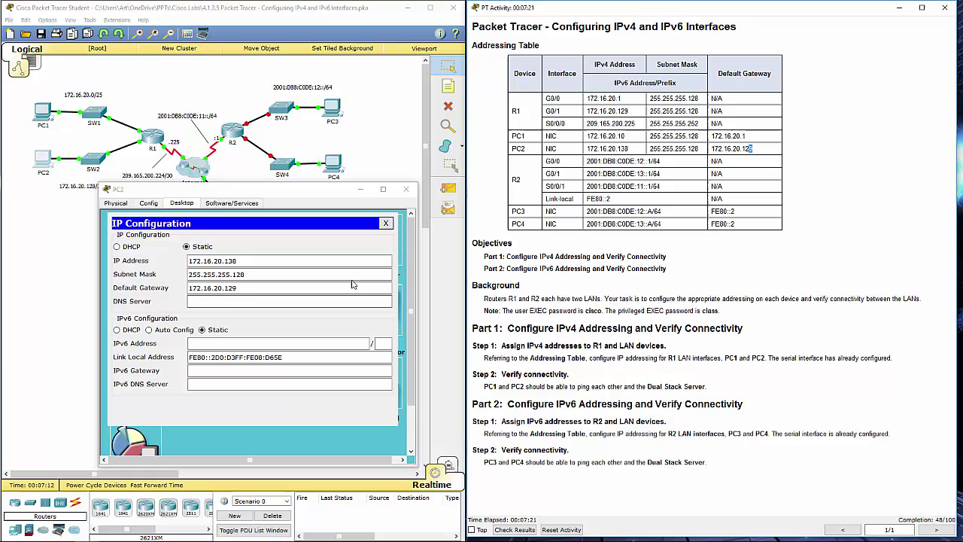
pyautogui.click(385, 223)
pyautogui.click(142, 248)
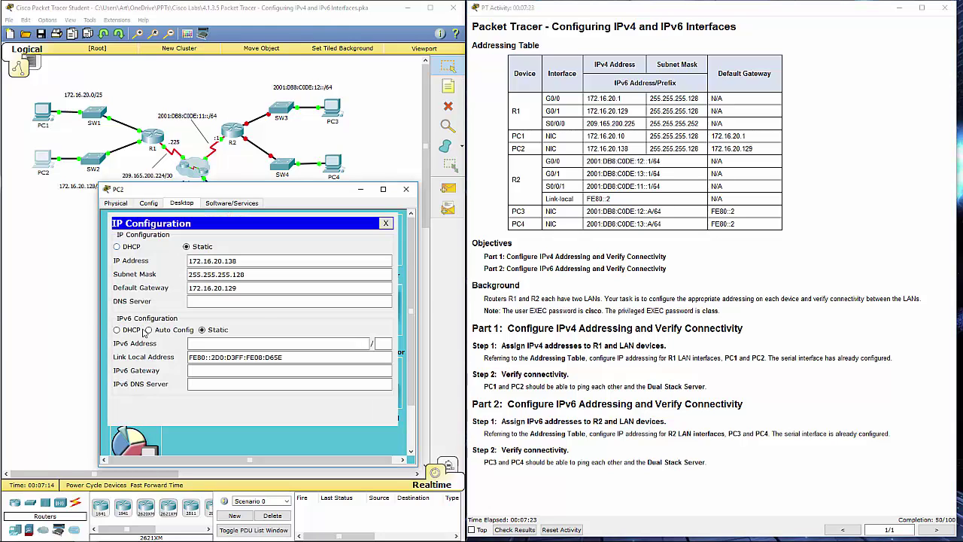
pyautogui.click(385, 223)
pyautogui.click(406, 188)
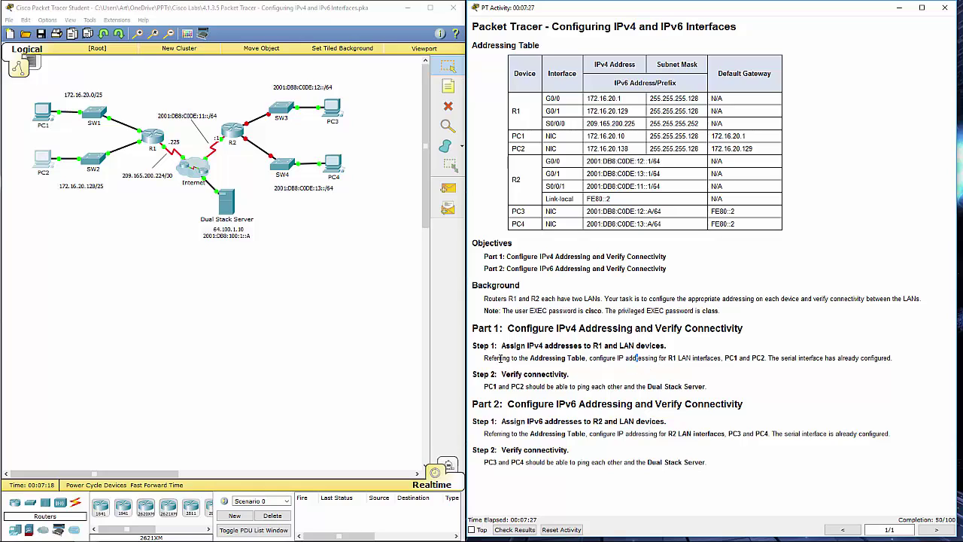
# - Read the Step 1 addressing and Step 2 Dual Stack Server instructions, then open PC1
pyautogui.moveTo(492, 358); pyautogui.dragTo(769, 359)
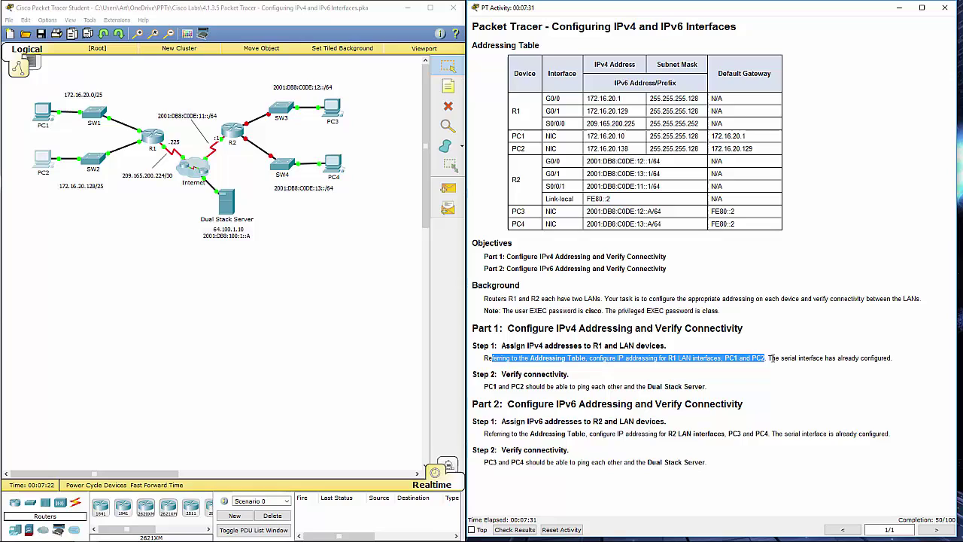
pyautogui.click(495, 391)
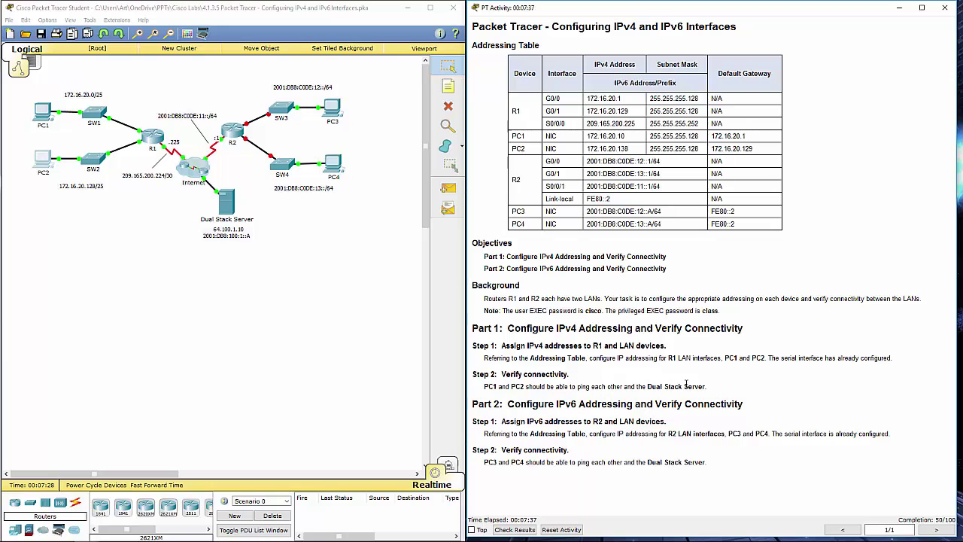
pyautogui.moveTo(645, 386); pyautogui.dragTo(708, 389)
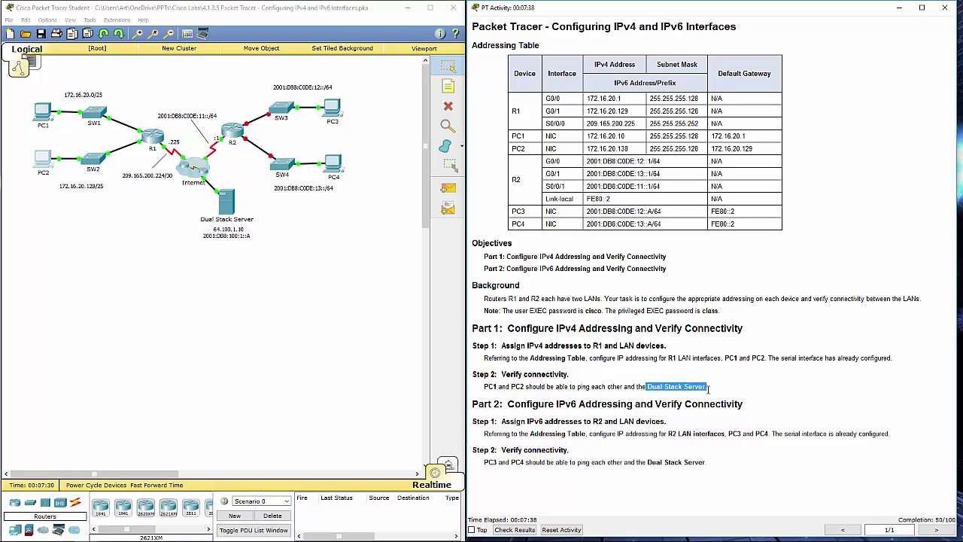
pyautogui.click(443, 361)
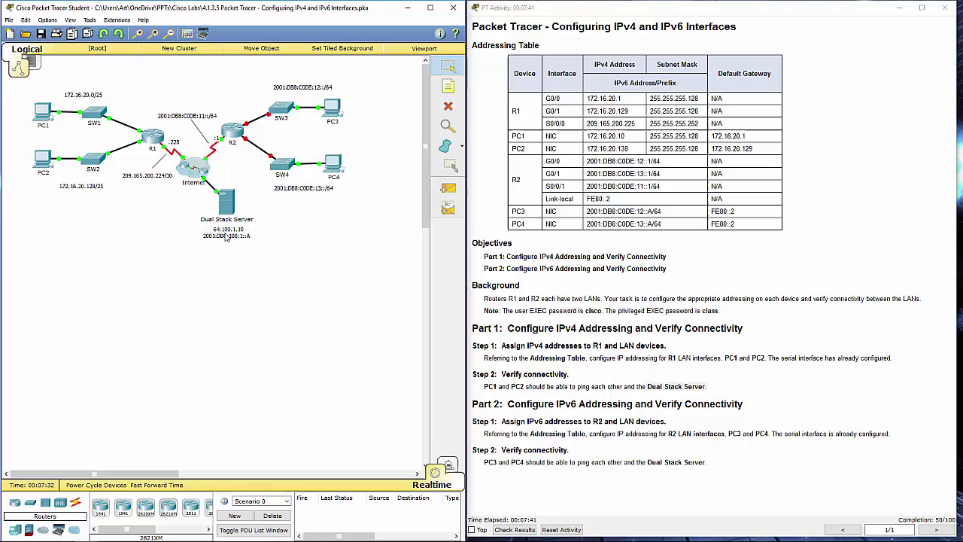
pyautogui.click(48, 120)
# - From PC1's Command Prompt, ping PC2 at 172.16.20.138 twice
pyautogui.moveTo(697, 150); pyautogui.dragTo(294, 270)
pyautogui.click(302, 309)
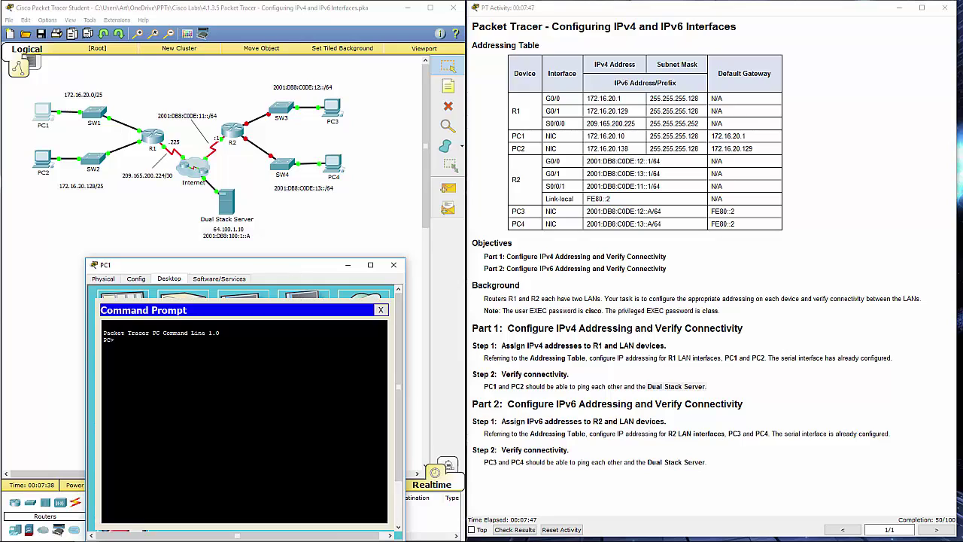
pyautogui.write('ping')
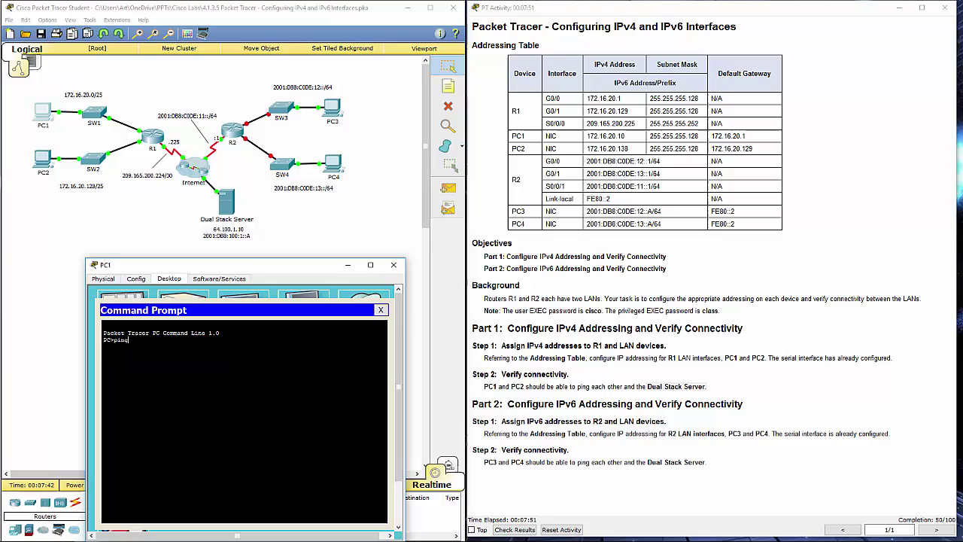
pyautogui.click(524, 376)
pyautogui.click(404, 446)
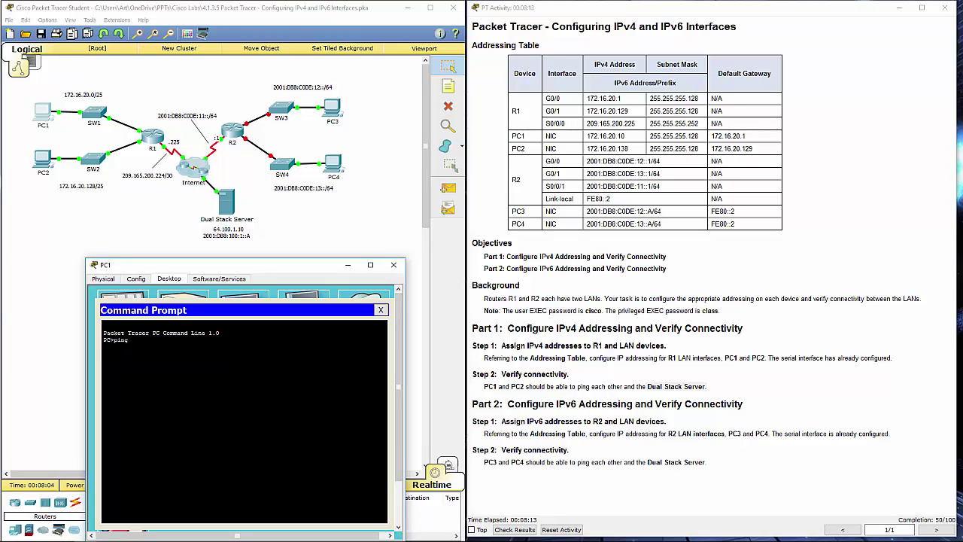
pyautogui.write('172.16.20.138')
pyautogui.press('Return')
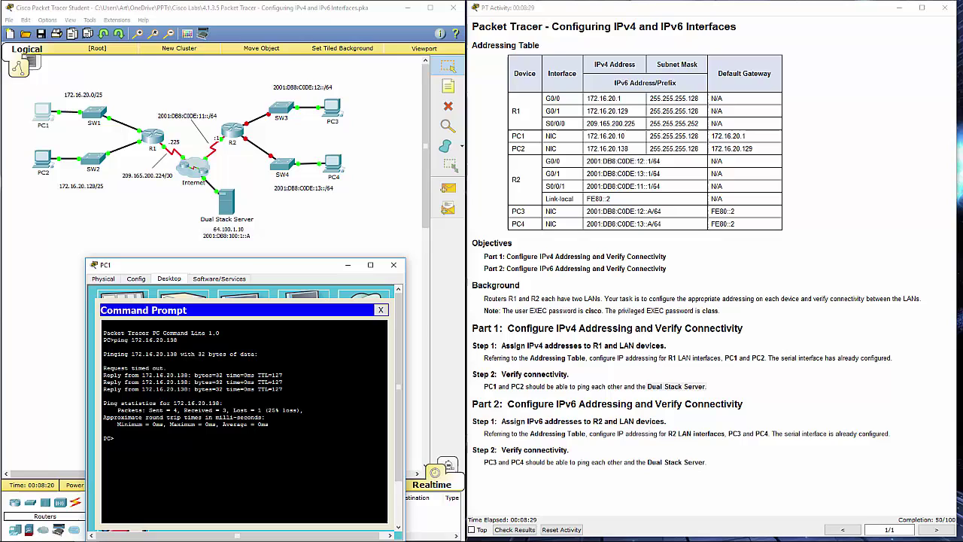
pyautogui.press('Up')
pyautogui.press('Return')
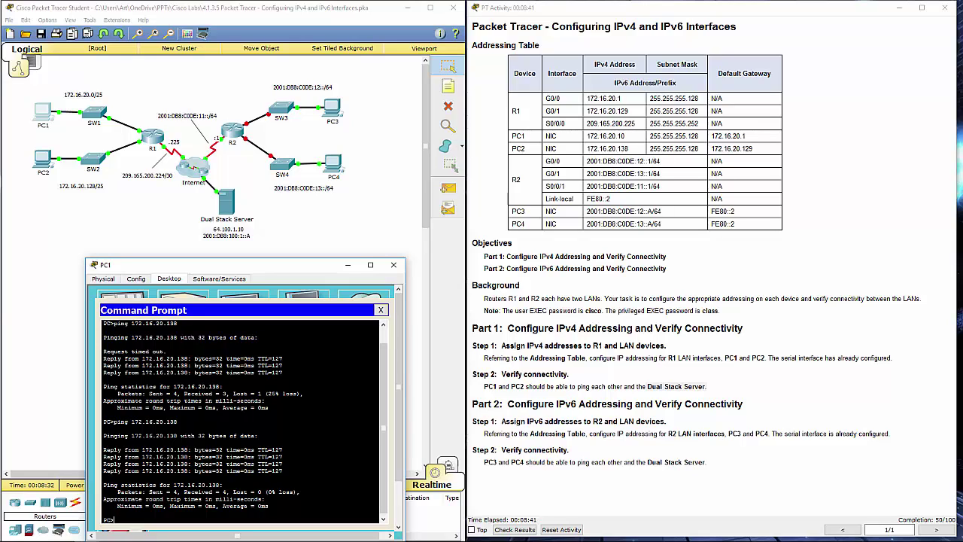
# - Ping the Dual Stack Server at 64.100.1.10 twice, then close PC1's window
pyautogui.write('ing 64.100.1.10')
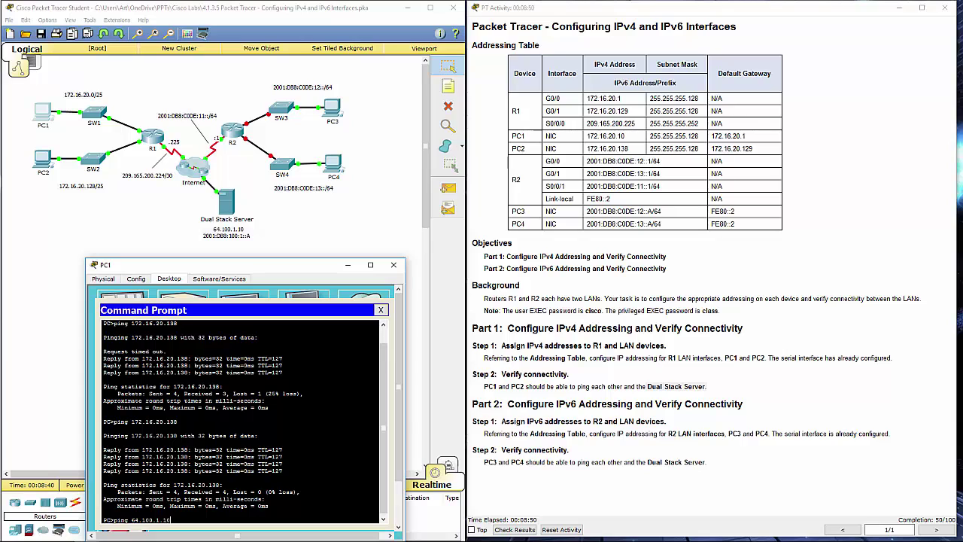
pyautogui.press('Return')
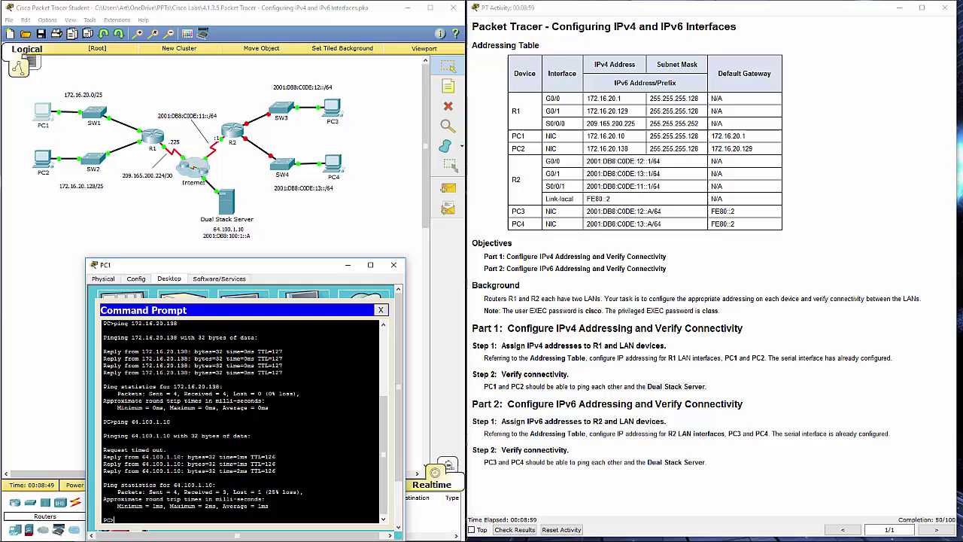
pyautogui.press('Up')
pyautogui.press('Return')
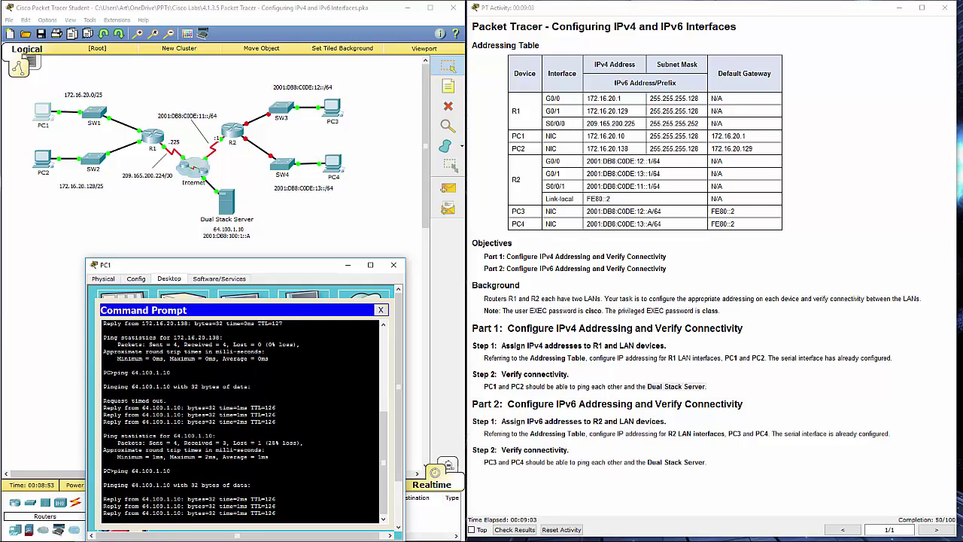
pyautogui.click(392, 264)
pyautogui.moveTo(508, 400); pyautogui.dragTo(640, 404)
pyautogui.click(529, 384)
# - Read the PC1/PC2 connectivity requirement and the Part 2 IPv6 addressing instructions
pyautogui.moveTo(496, 386); pyautogui.dragTo(723, 382)
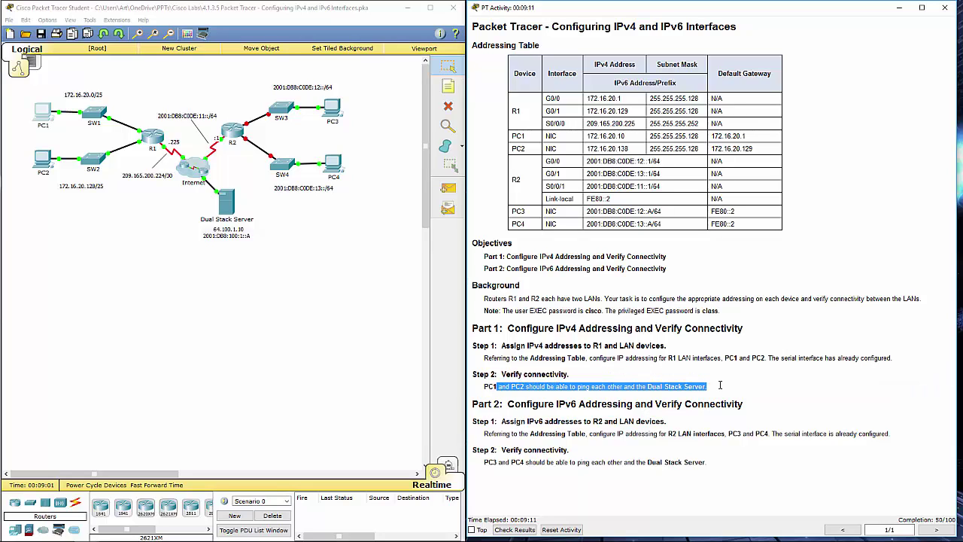
pyautogui.click(720, 384)
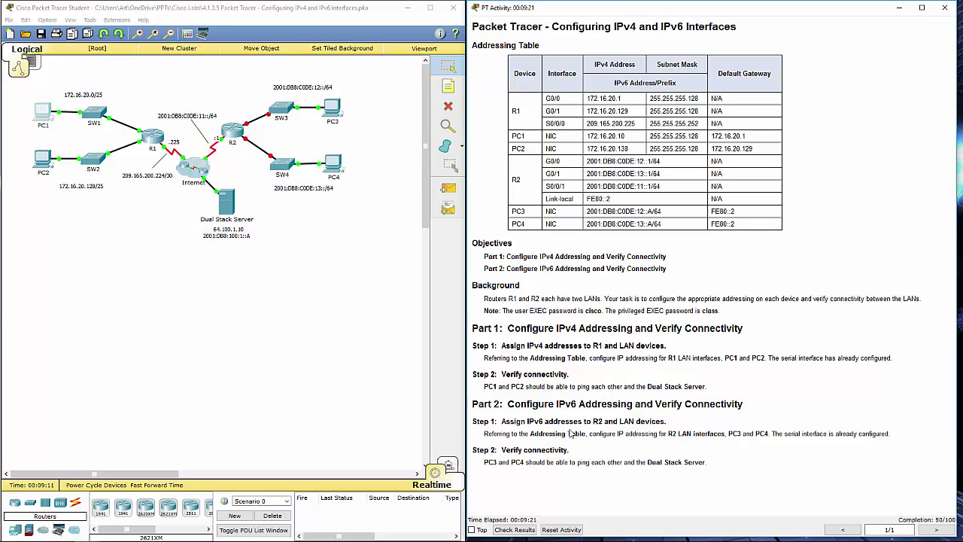
pyautogui.moveTo(584, 434); pyautogui.dragTo(727, 434)
pyautogui.click(731, 434)
# - Open R2's CLI, log in, enter privileged mode, and inspect G0/0 and G0/1 in show run
pyautogui.click(227, 135)
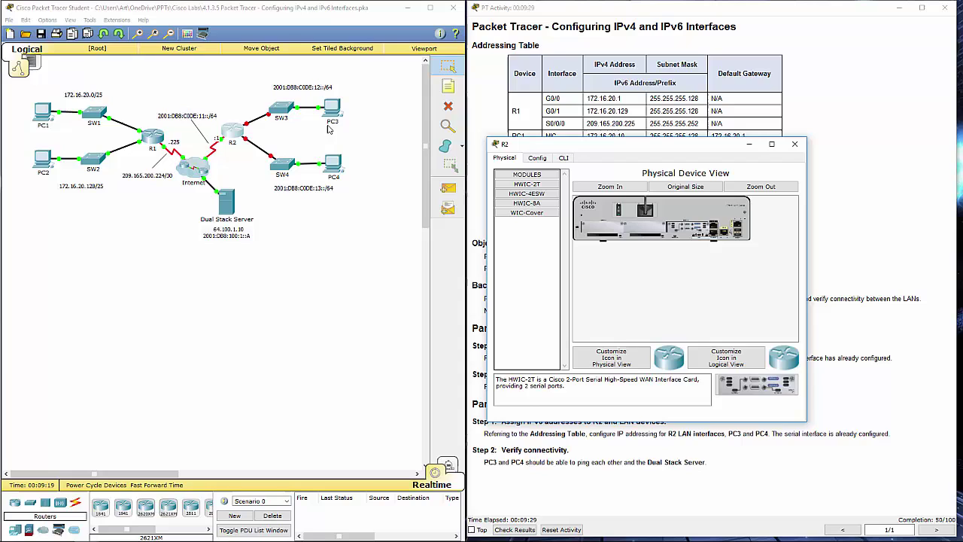
pyautogui.click(564, 158)
pyautogui.moveTo(625, 150); pyautogui.dragTo(209, 179)
pyautogui.press('Return')
pyautogui.press('Return')
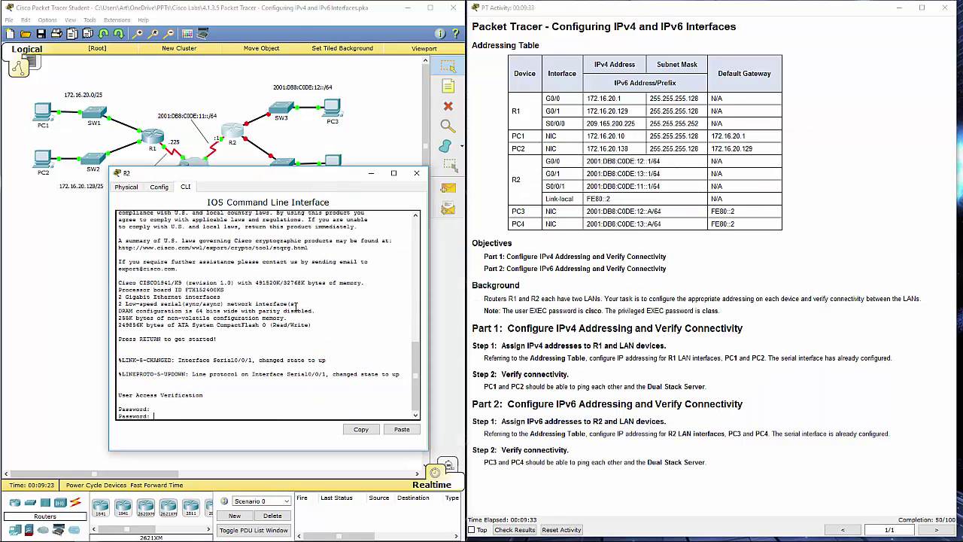
pyautogui.write('cisco')
pyautogui.press('Return')
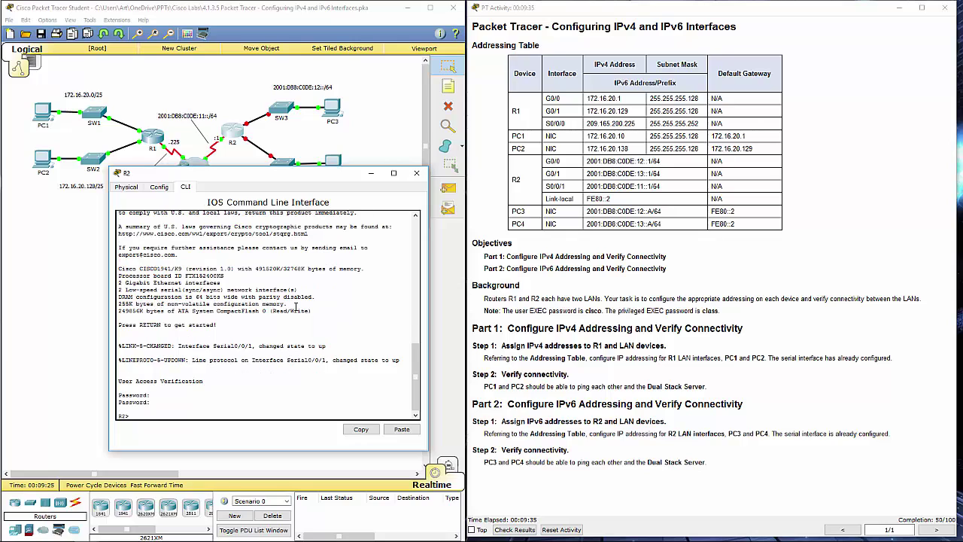
pyautogui.write('en')
pyautogui.press('Return')
pyautogui.press('Return')
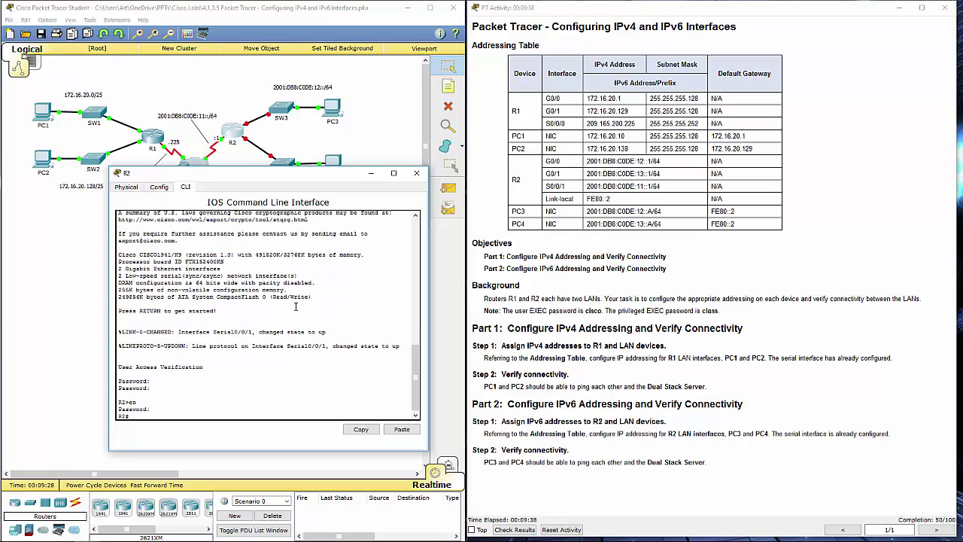
pyautogui.press('Return')
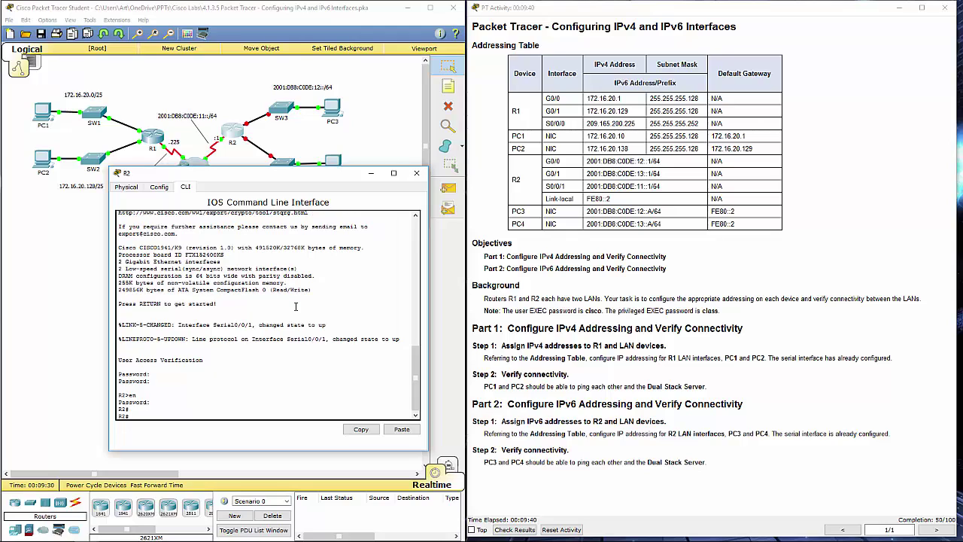
pyautogui.write('show run')
pyautogui.press('Return')
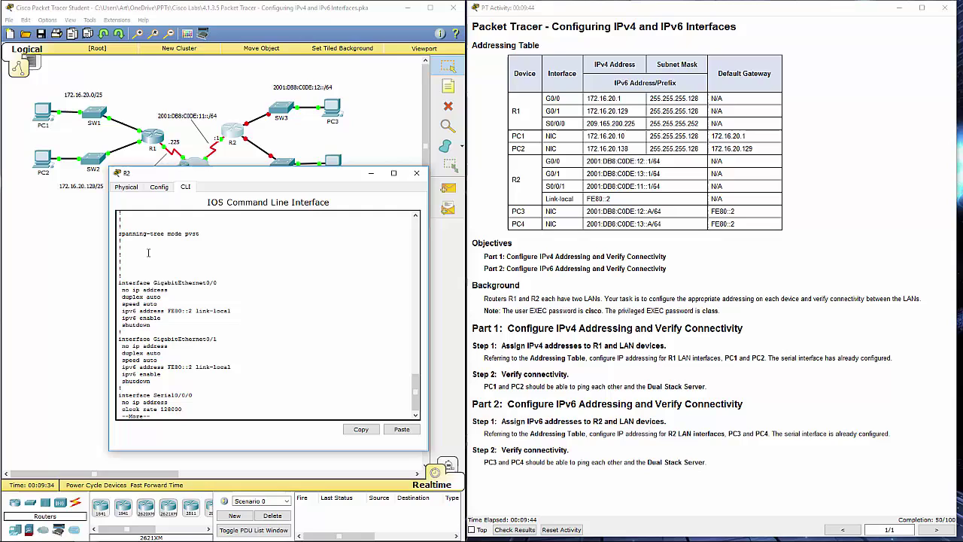
pyautogui.moveTo(118, 282); pyautogui.dragTo(245, 378)
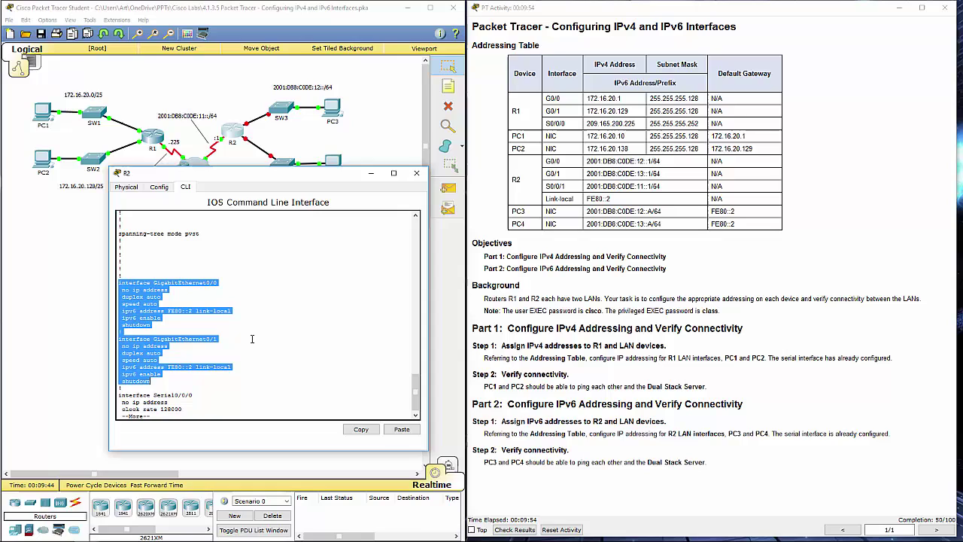
# - End the configuration listing and enter interface configuration for R2's G0/0
pyautogui.click(252, 339)
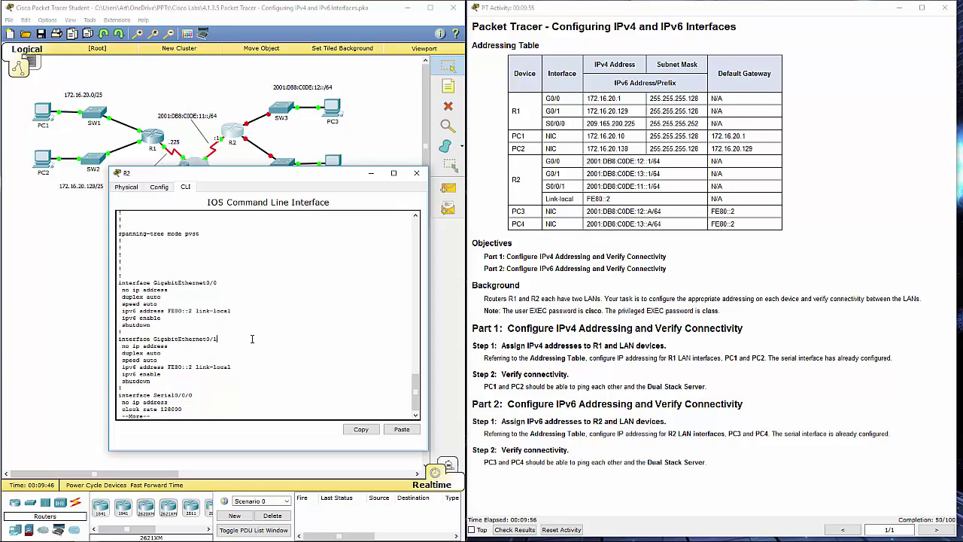
pyautogui.press('q')
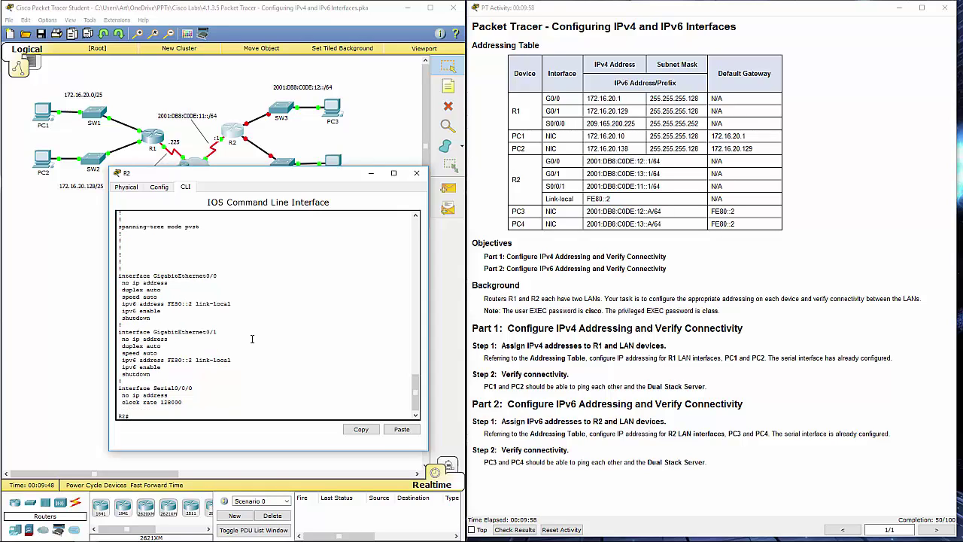
pyautogui.write('conf')
pyautogui.press('Tab')
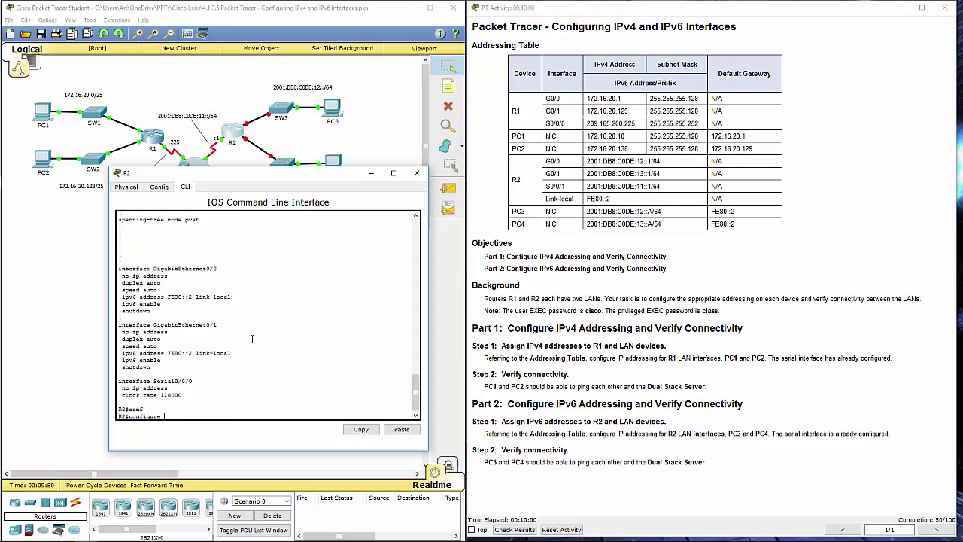
pyautogui.write('t')
pyautogui.press('Return')
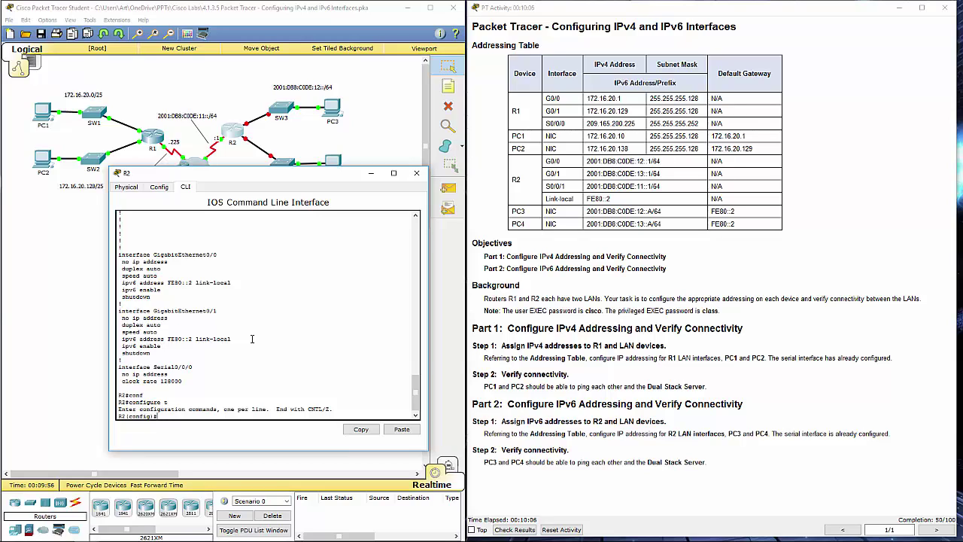
pyautogui.write('int g0/0')
pyautogui.press('Return')
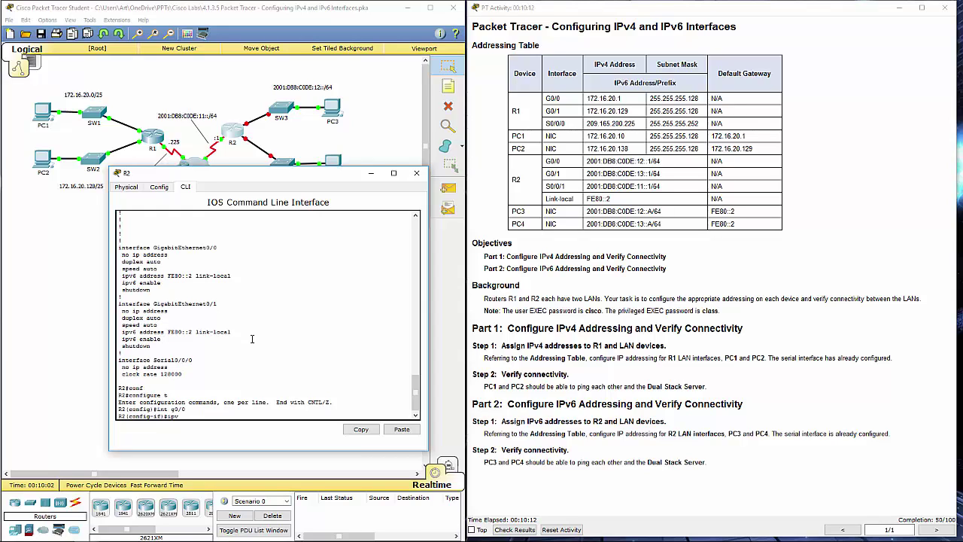
# - Assign IPv6 2001:DB8:C0DE:12::1/64 to R2's G0/0 and bring it up with no shutdown
pyautogui.write('ipv6 add')
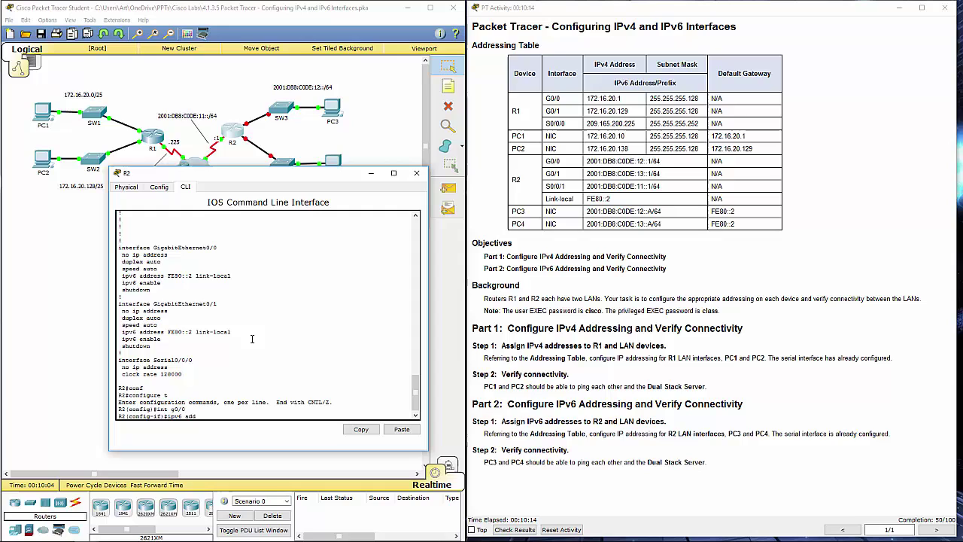
pyautogui.press('Tab')
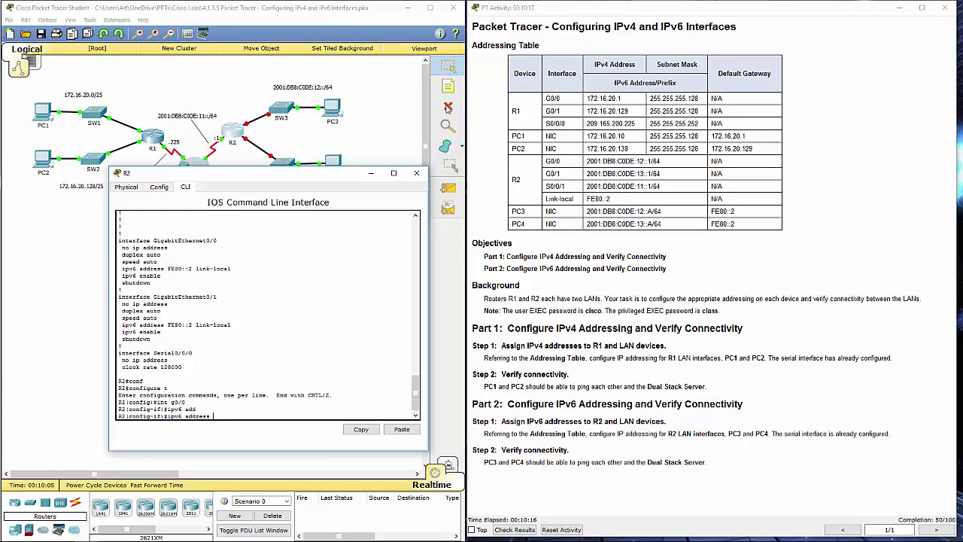
pyautogui.moveTo(677, 164); pyautogui.dragTo(589, 167)
pyautogui.hotkey('ctrl', 'c')
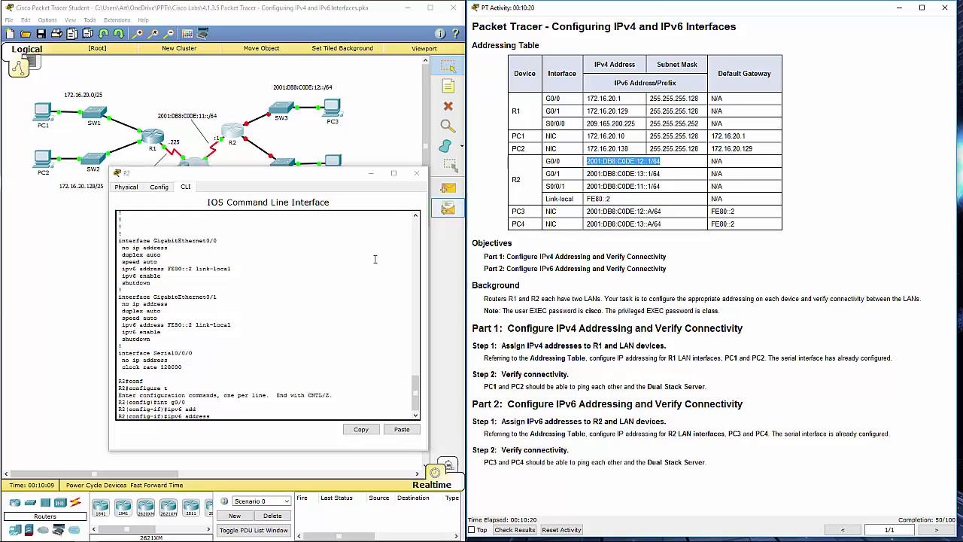
pyautogui.click(222, 413)
pyautogui.rightClick(222, 416)
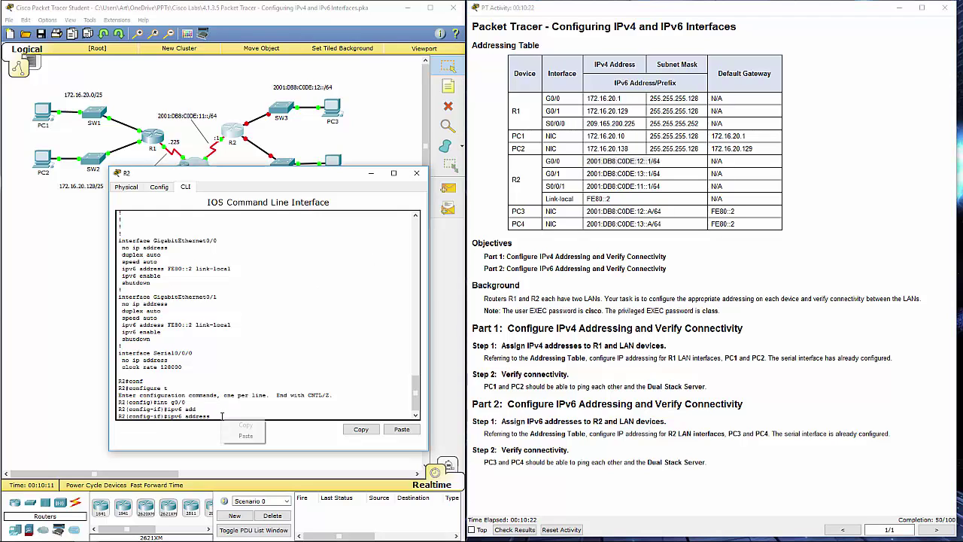
pyautogui.click(246, 436)
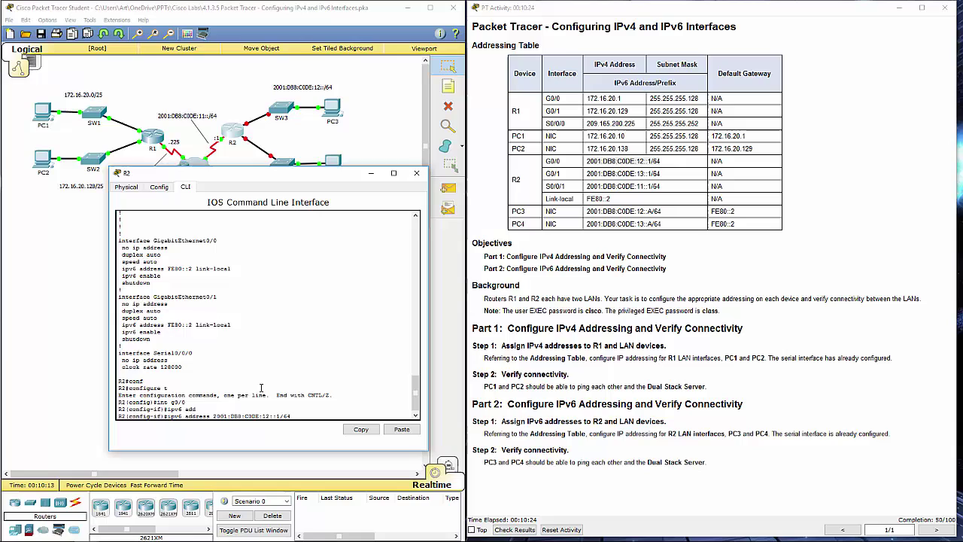
pyautogui.press('Return')
pyautogui.write('e')
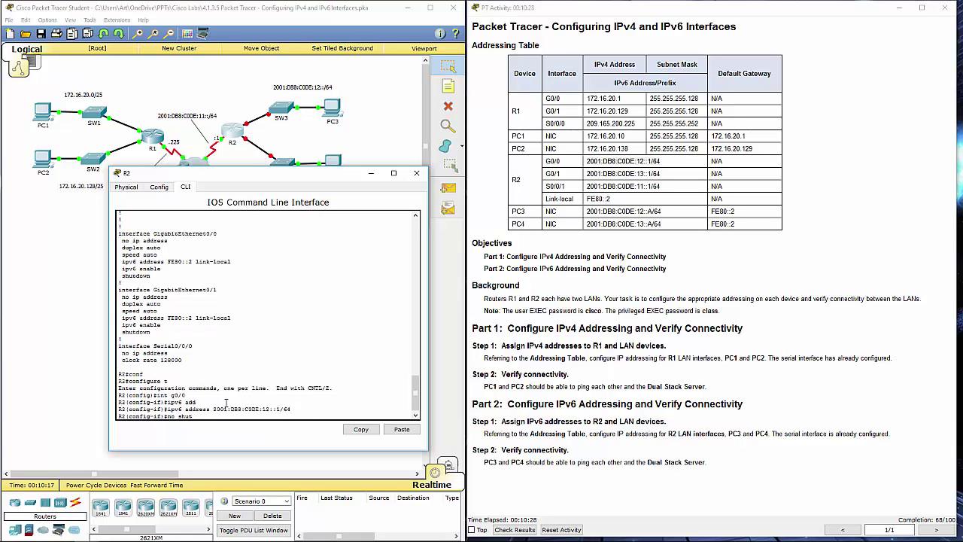
pyautogui.write('o shut')
pyautogui.press('Return')
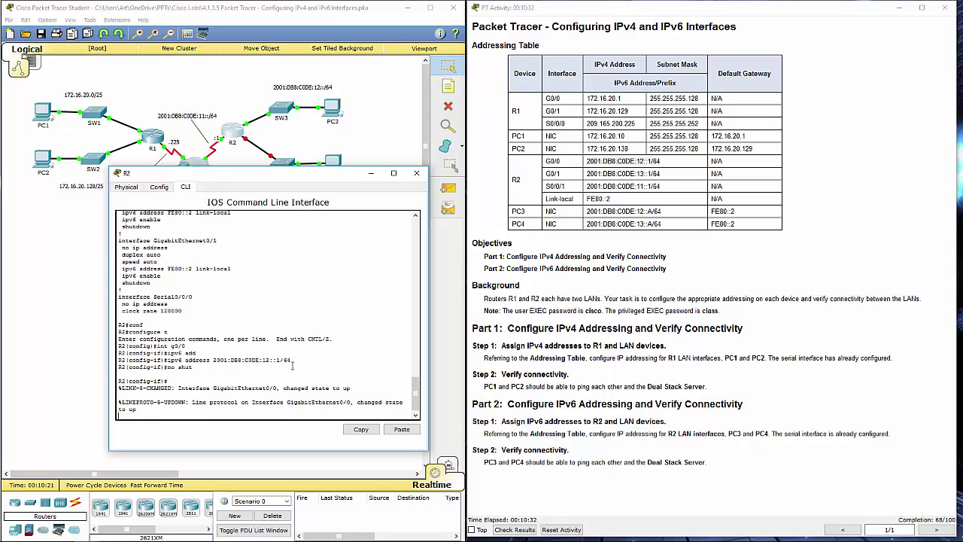
# - Double-check the entered ipv6 address command and its /64 prefix length
pyautogui.moveTo(291, 360); pyautogui.dragTo(167, 361)
pyautogui.click(168, 360)
pyautogui.click(181, 361)
pyautogui.moveTo(181, 360); pyautogui.dragTo(176, 360)
pyautogui.moveTo(299, 363); pyautogui.dragTo(278, 360)
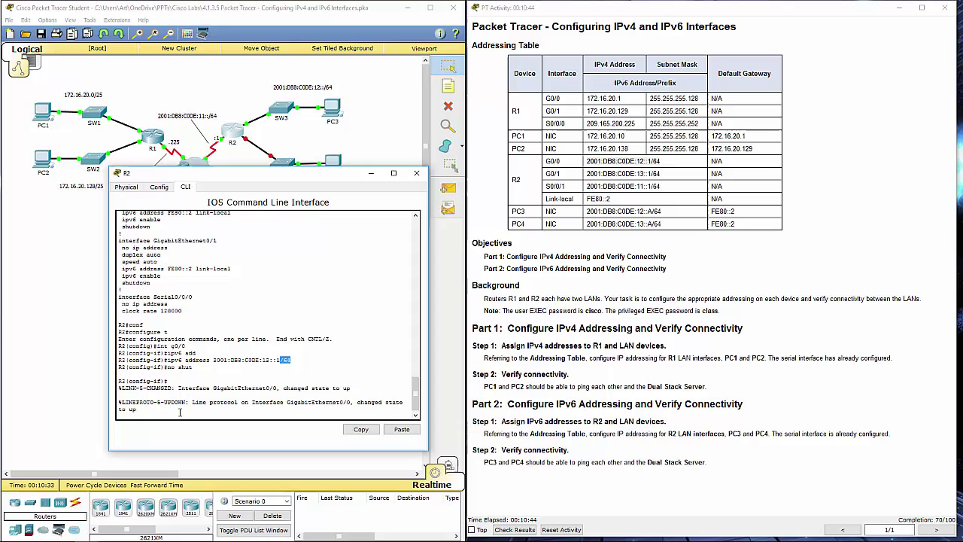
pyautogui.click(182, 410)
pyautogui.press('Return')
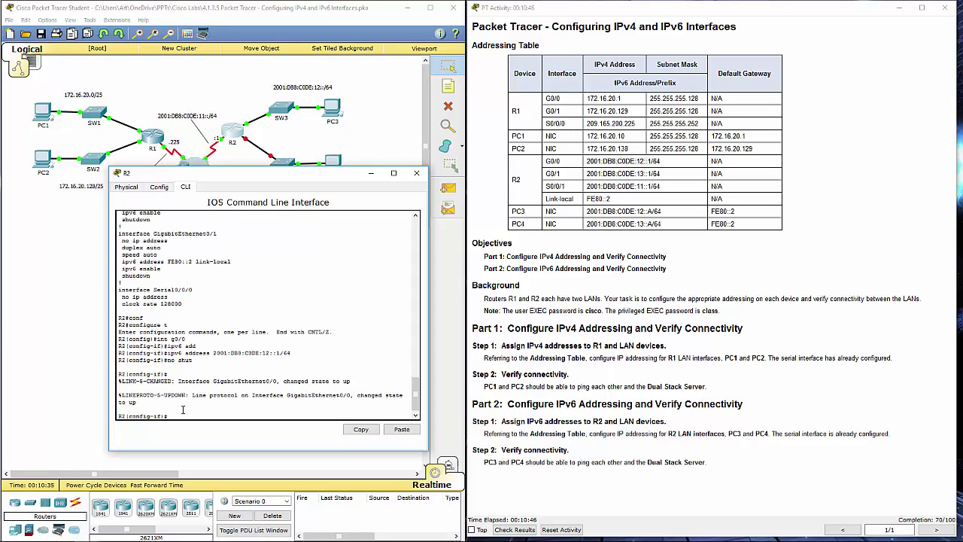
# - Leave G0/0, enter R2's G0/1 interface and attempt the ipv6 address command
pyautogui.write('exit')
pyautogui.press('Return')
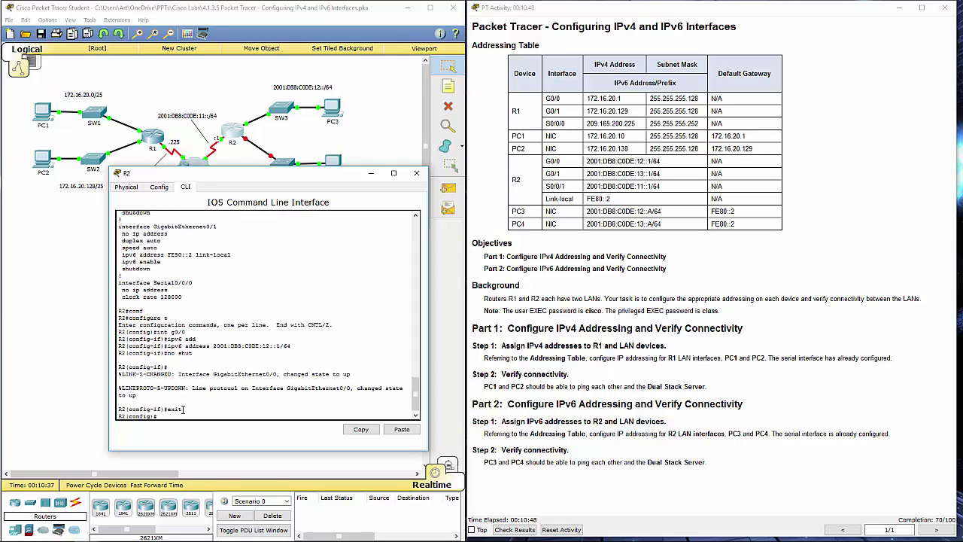
pyautogui.write('int g0/1')
pyautogui.press('Return')
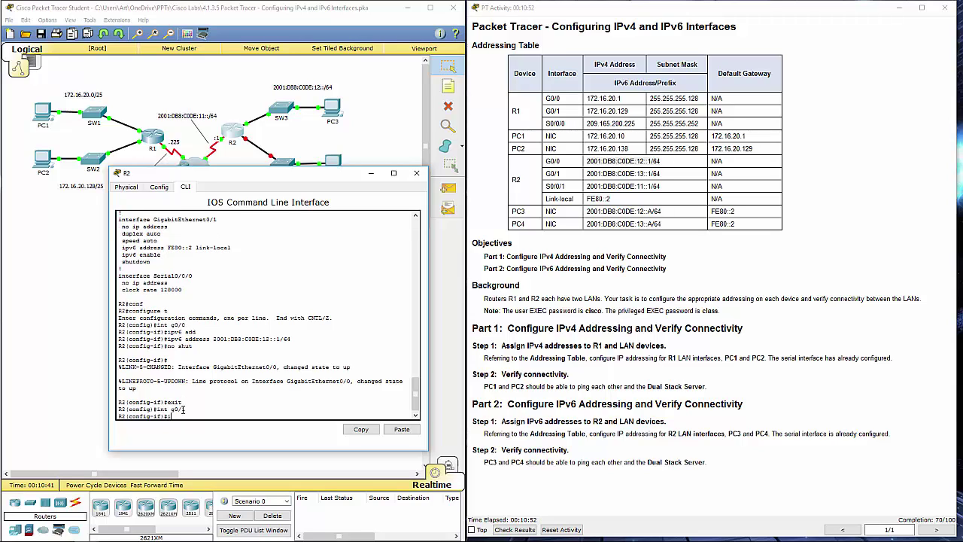
pyautogui.write('ipv6 add')
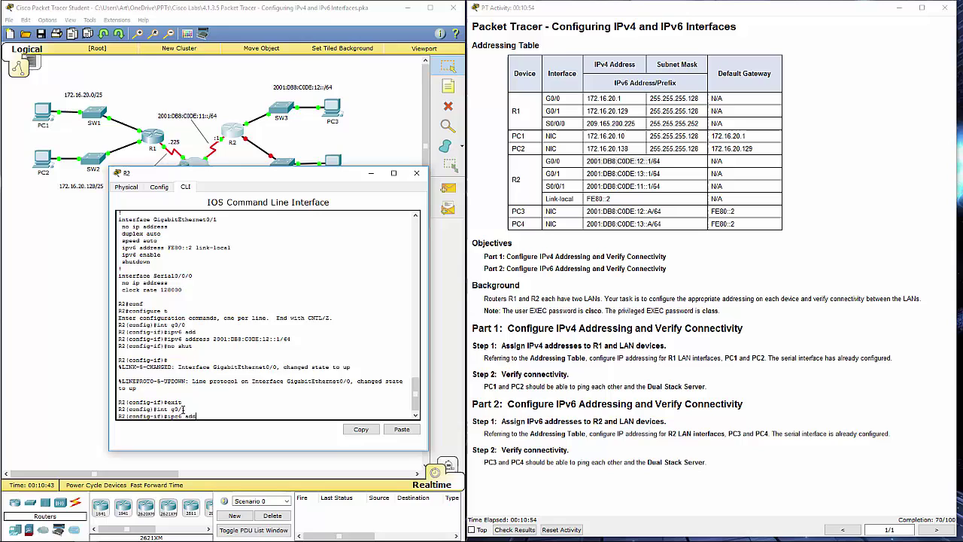
pyautogui.press('Return')
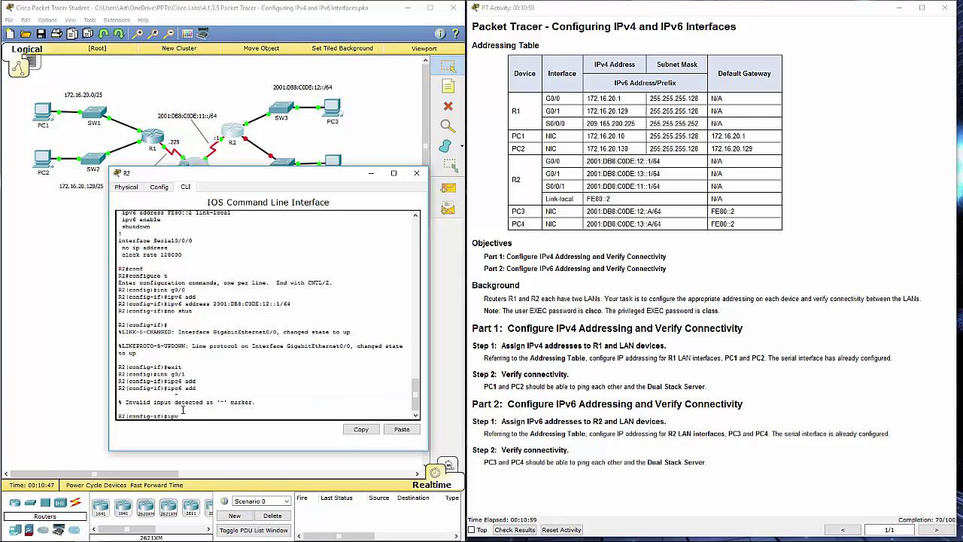
pyautogui.write('ipv6 ad')
pyautogui.press('Tab')
pyautogui.press('Return')
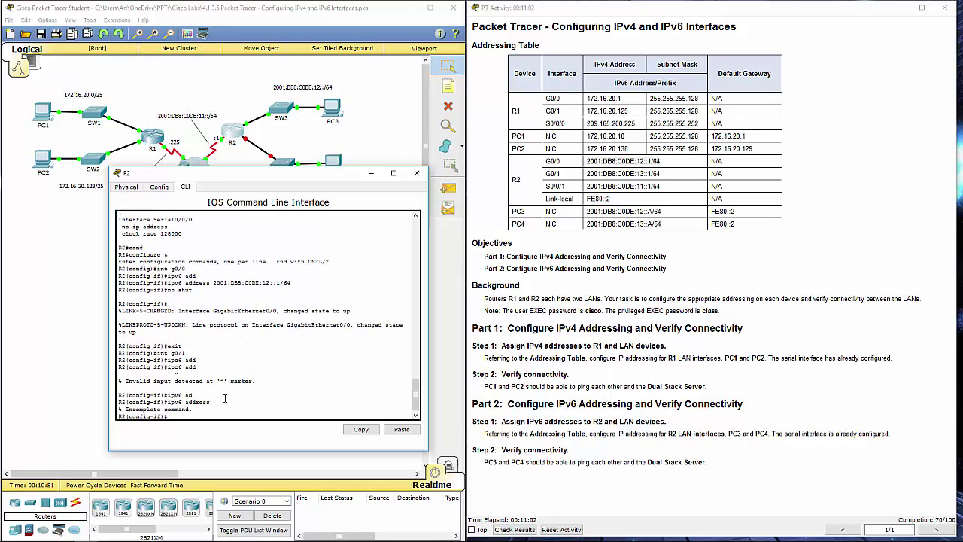
# - Assign G0/1 the IPv6 address 2001:DB8:C0DE:13::1/64 from the addressing table and bring it up
pyautogui.press('Up')
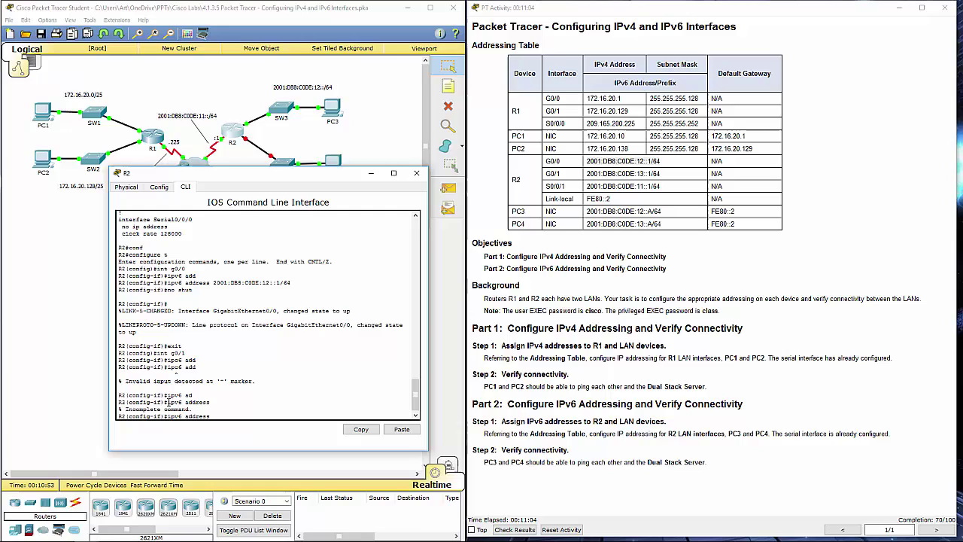
pyautogui.moveTo(166, 402); pyautogui.dragTo(184, 402)
pyautogui.click(728, 210)
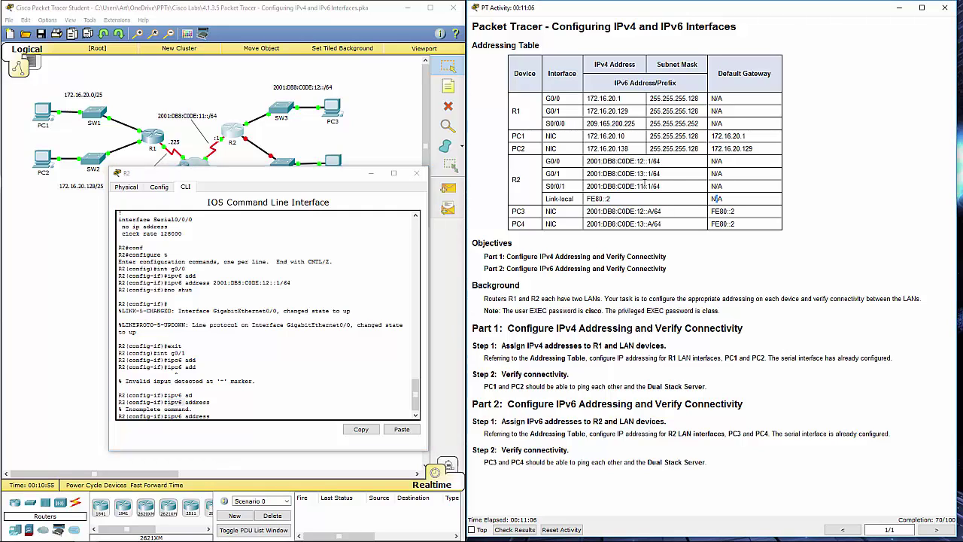
pyautogui.moveTo(663, 175); pyautogui.dragTo(587, 174)
pyautogui.hotkey('ctrl', 'c')
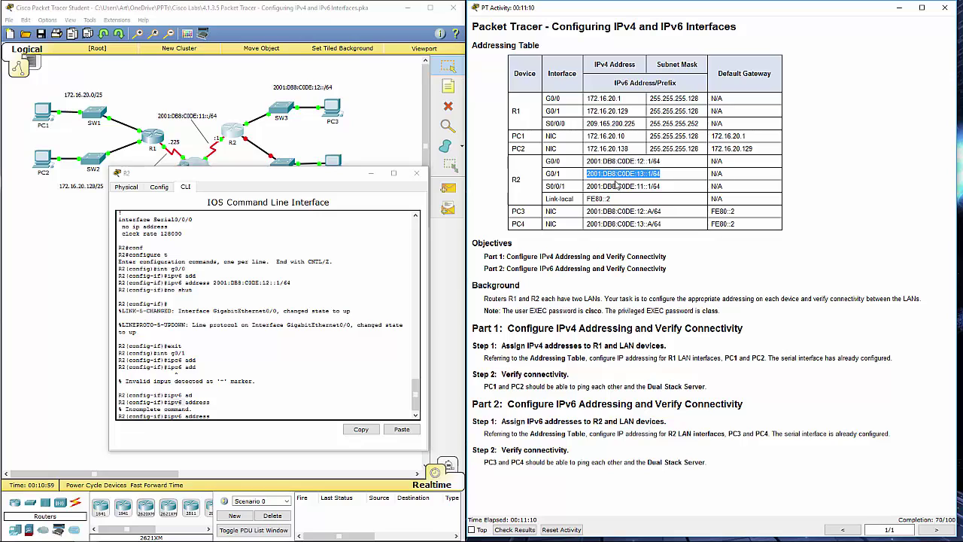
pyautogui.click(230, 422)
pyautogui.hotkey('ctrl', 'v')
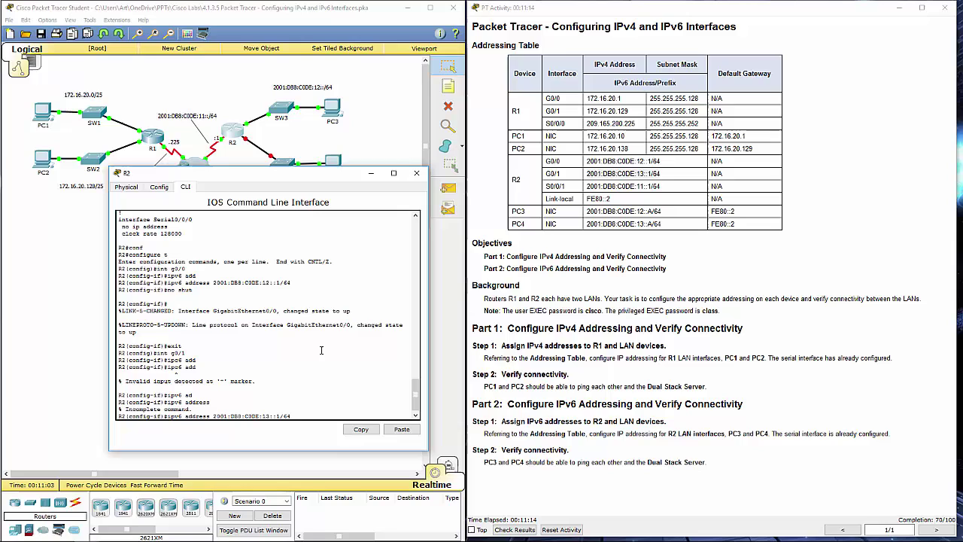
pyautogui.press('Return')
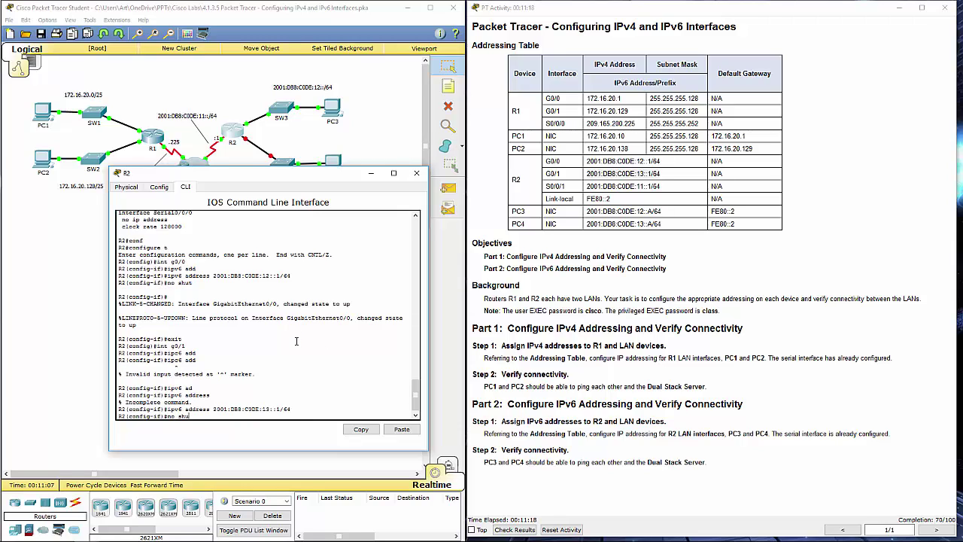
pyautogui.press('Return')
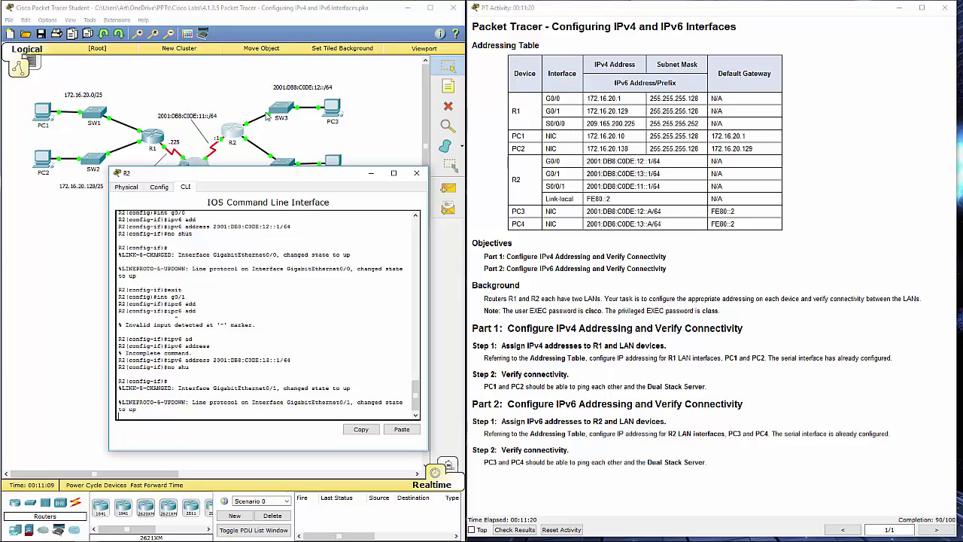
# - Close R2's window and open PC3's Desktop IP Configuration beside the addressing table
pyautogui.click(418, 173)
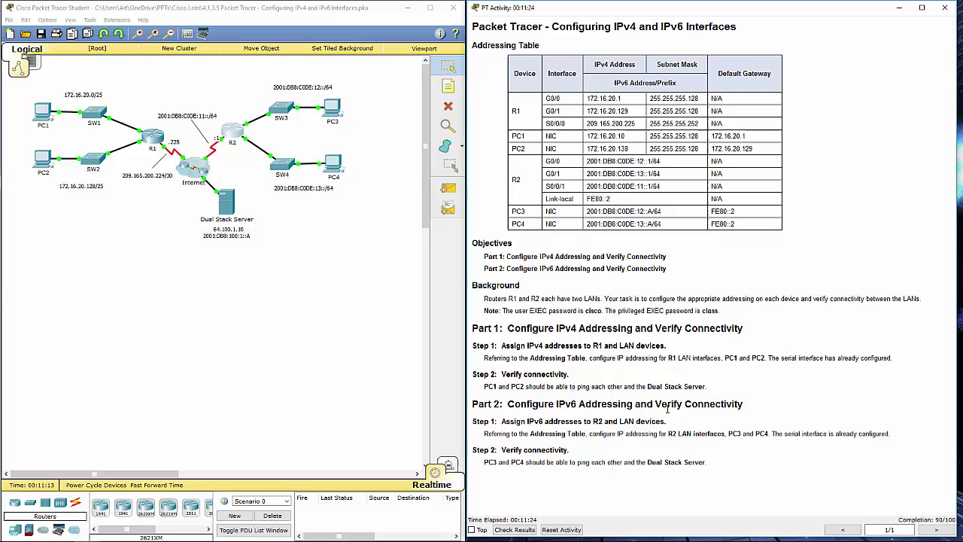
pyautogui.moveTo(676, 433); pyautogui.dragTo(722, 434)
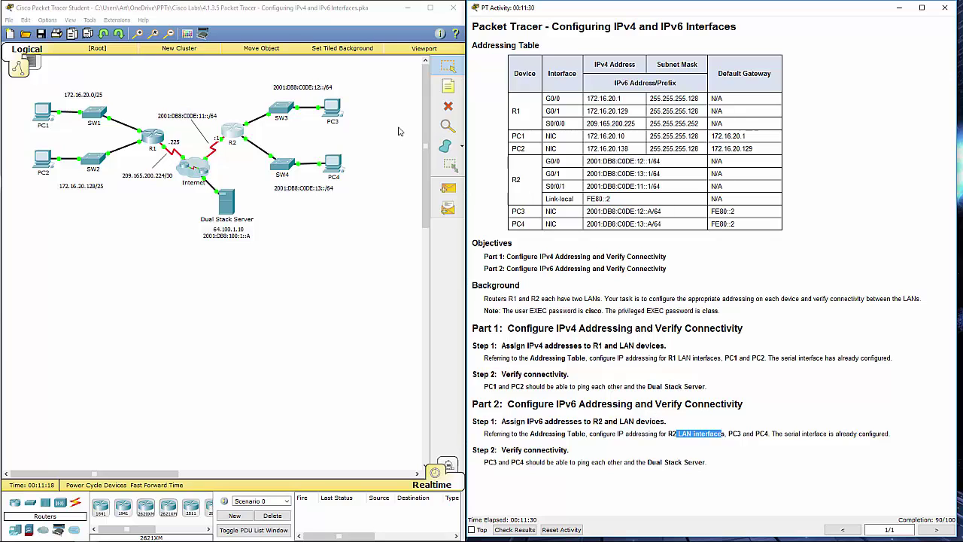
pyautogui.click(331, 110)
pyautogui.click(332, 110)
pyautogui.moveTo(698, 150); pyautogui.dragTo(253, 187)
pyautogui.click(132, 199)
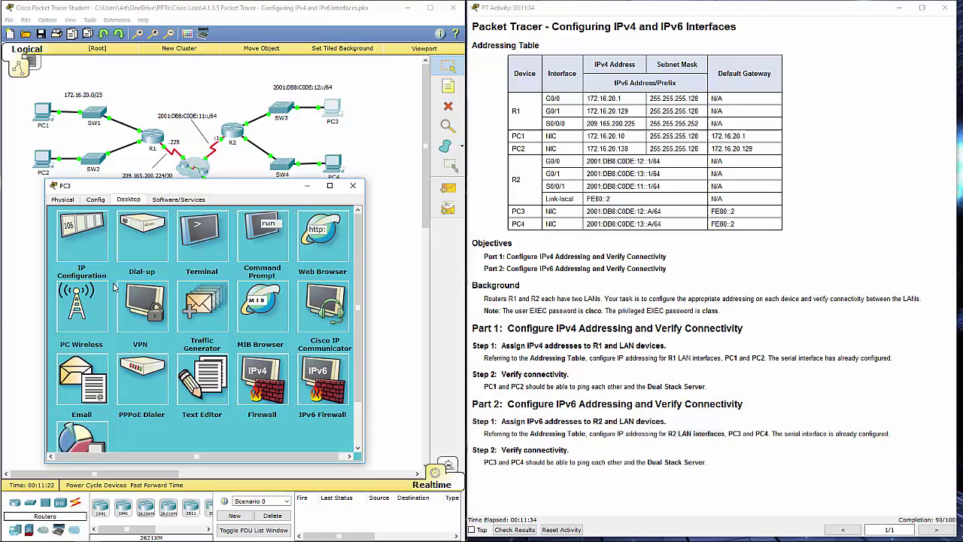
pyautogui.click(87, 240)
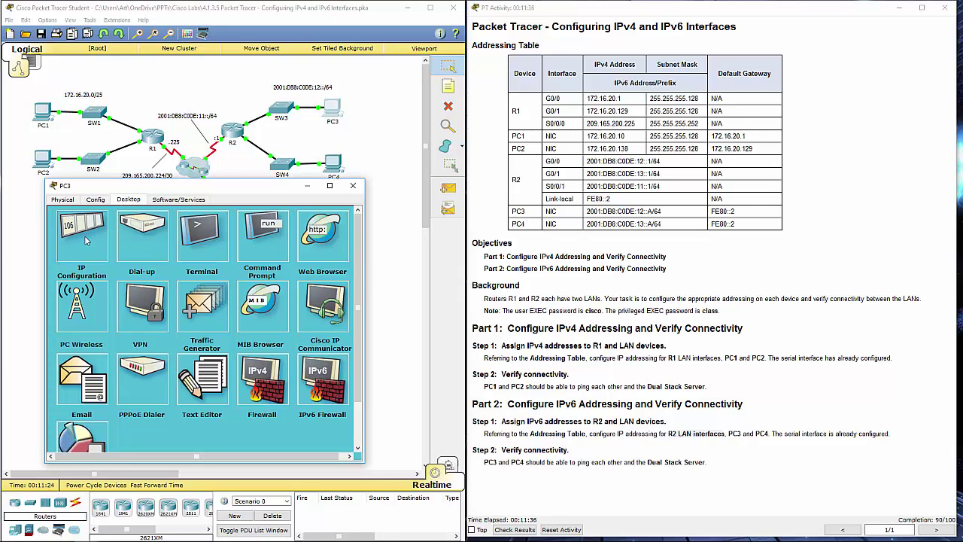
pyautogui.click(673, 204)
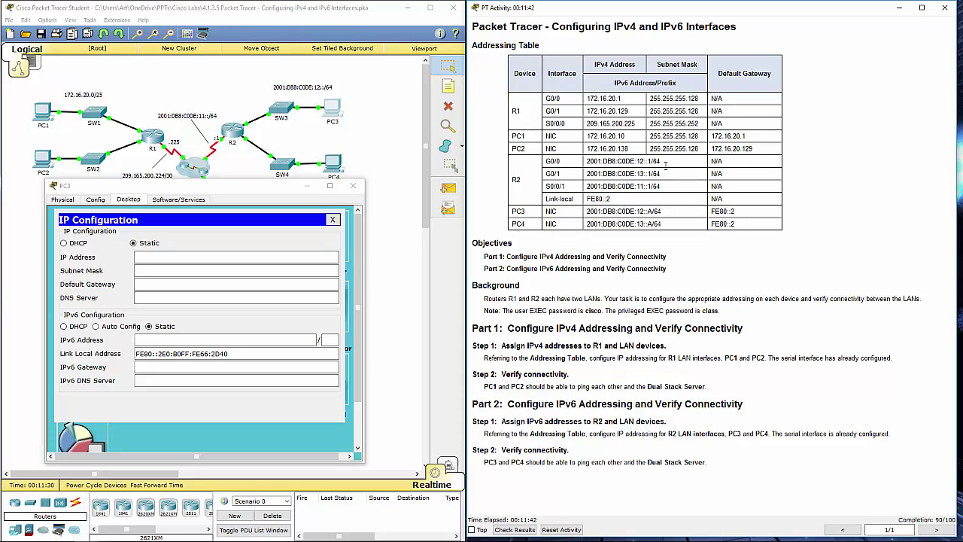
# - Copy PC3's IPv6 address from the addressing table into its settings, dismissing the invalid-address error
pyautogui.moveTo(660, 161); pyautogui.dragTo(591, 161)
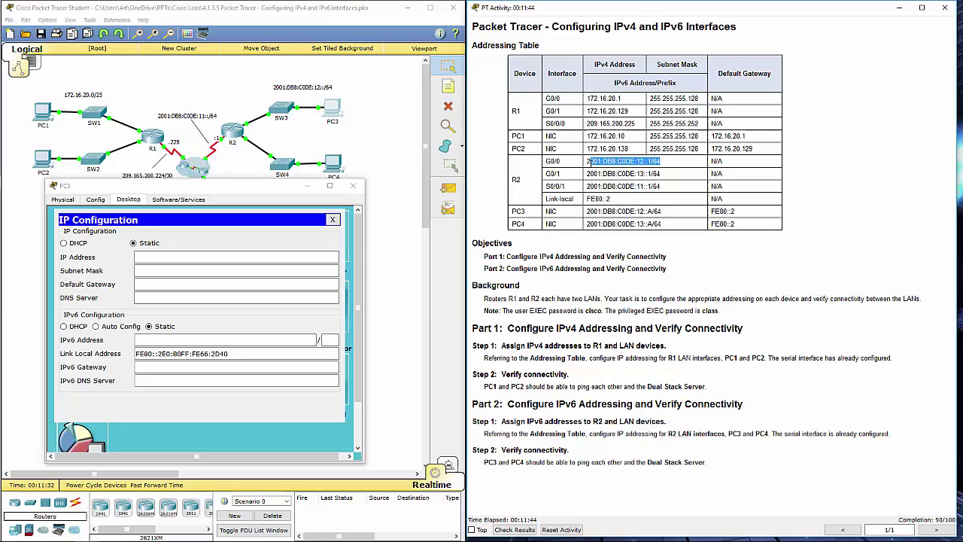
pyautogui.click(642, 210)
pyautogui.moveTo(672, 216); pyautogui.dragTo(595, 212)
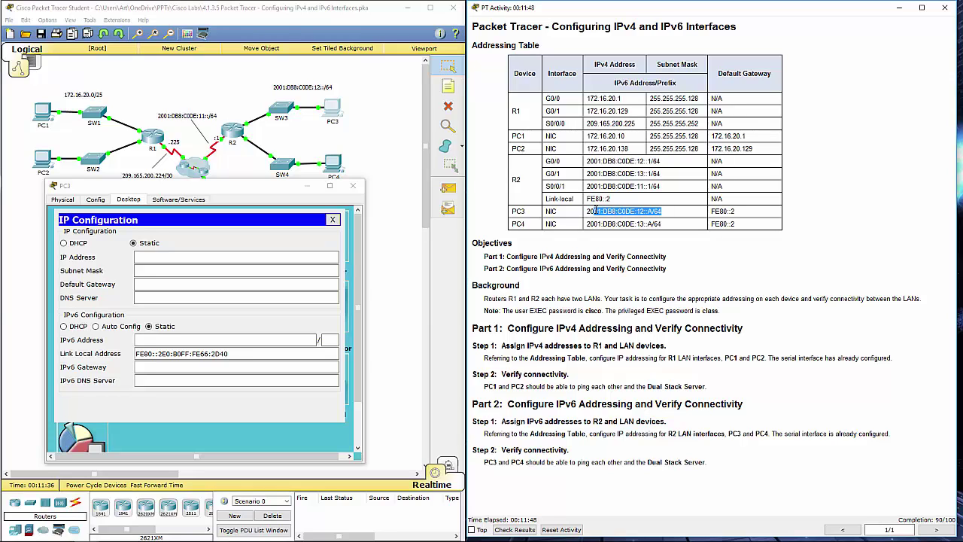
pyautogui.click(592, 212)
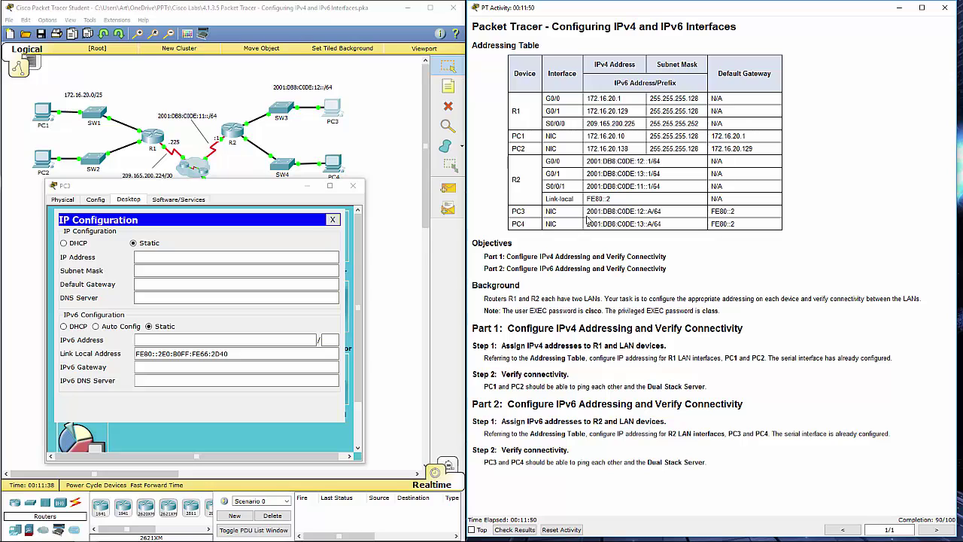
pyautogui.moveTo(592, 211); pyautogui.dragTo(656, 211)
pyautogui.hotkey('ctrl', 'c')
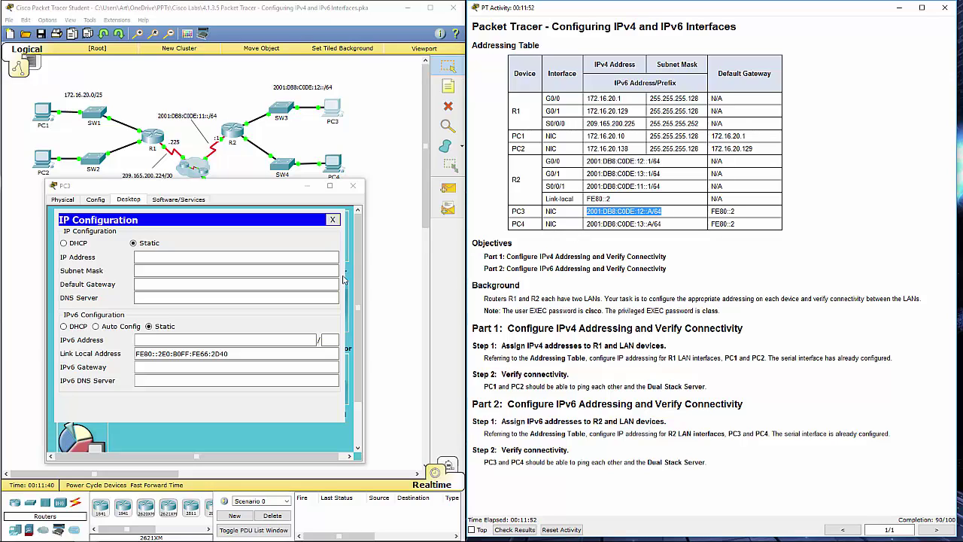
pyautogui.click(139, 340)
pyautogui.hotkey('ctrl', 'v')
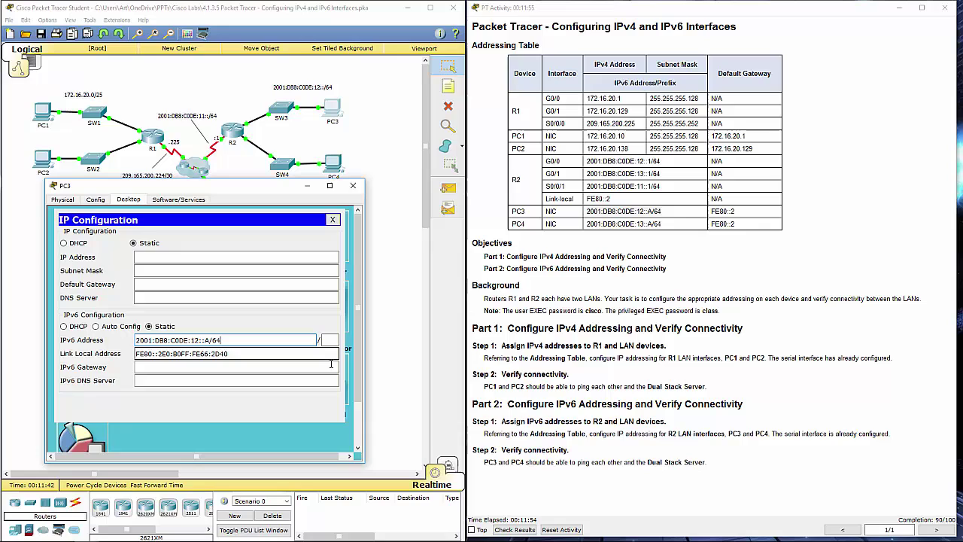
pyautogui.click(711, 265)
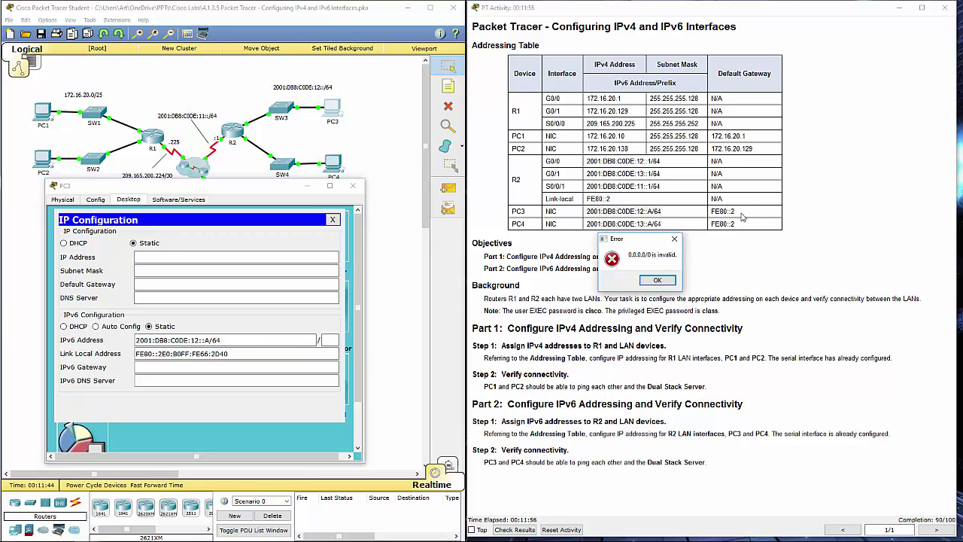
pyautogui.click(655, 281)
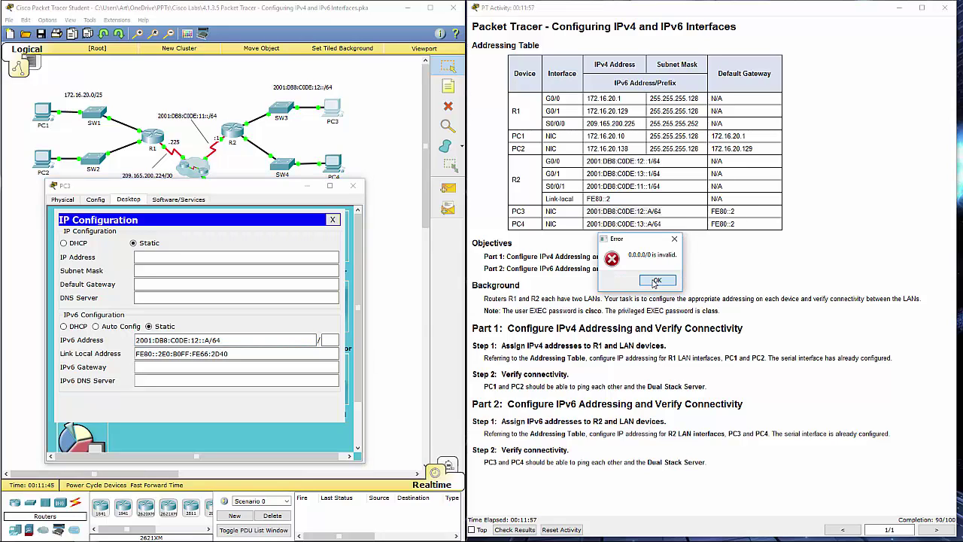
# - Re-enter PC3's address as 2001:DB8:C0DE:12::A without /64 and set prefix length 64
pyautogui.click(243, 336)
pyautogui.hotkey('ctrl', 'v')
pyautogui.press('BackSpace')
pyautogui.press('BackSpace')
pyautogui.press('BackSpace')
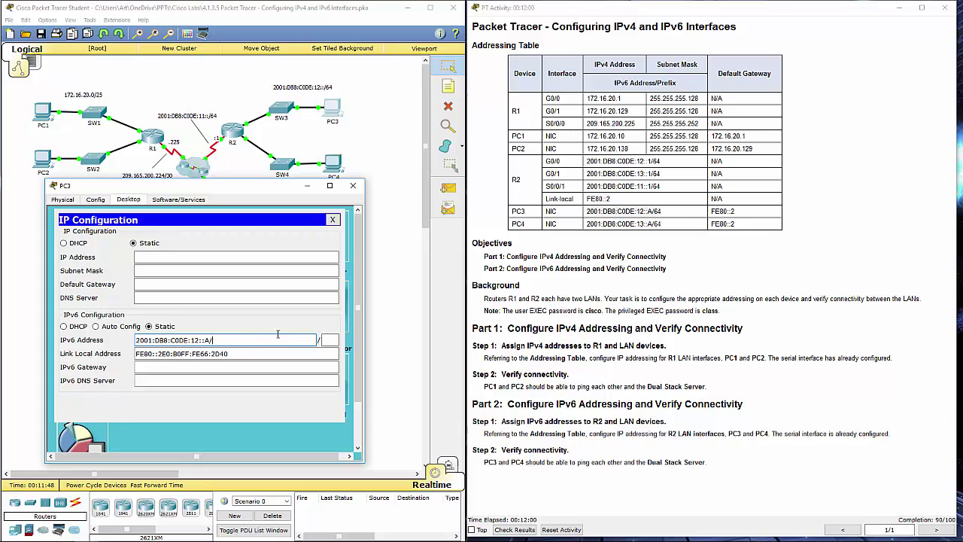
pyautogui.click(335, 340)
pyautogui.write('64')
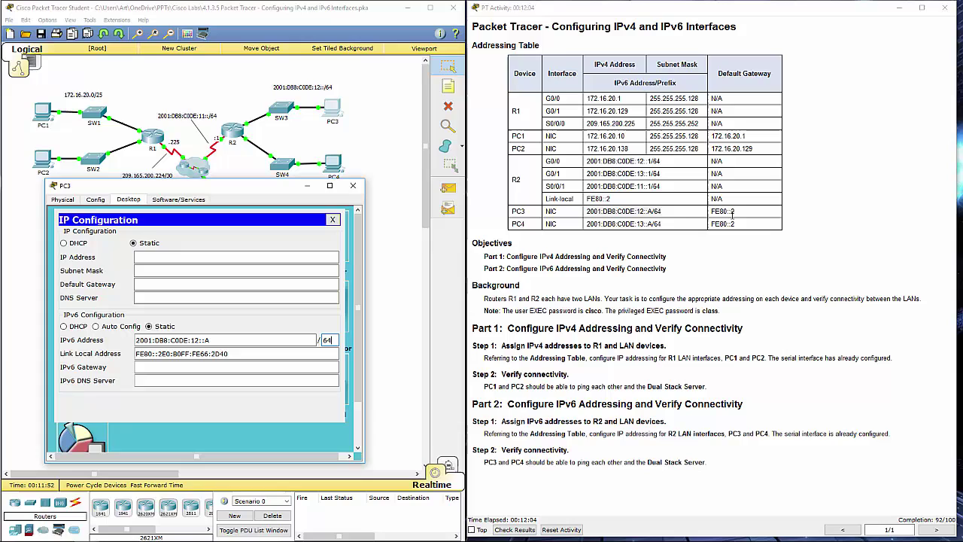
pyautogui.moveTo(737, 213); pyautogui.dragTo(710, 215)
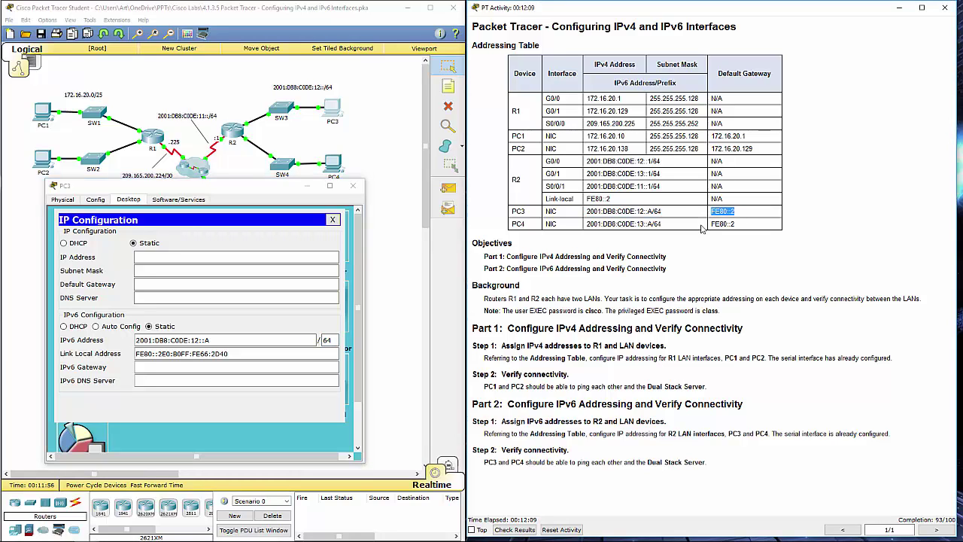
pyautogui.moveTo(212, 188); pyautogui.dragTo(666, 247)
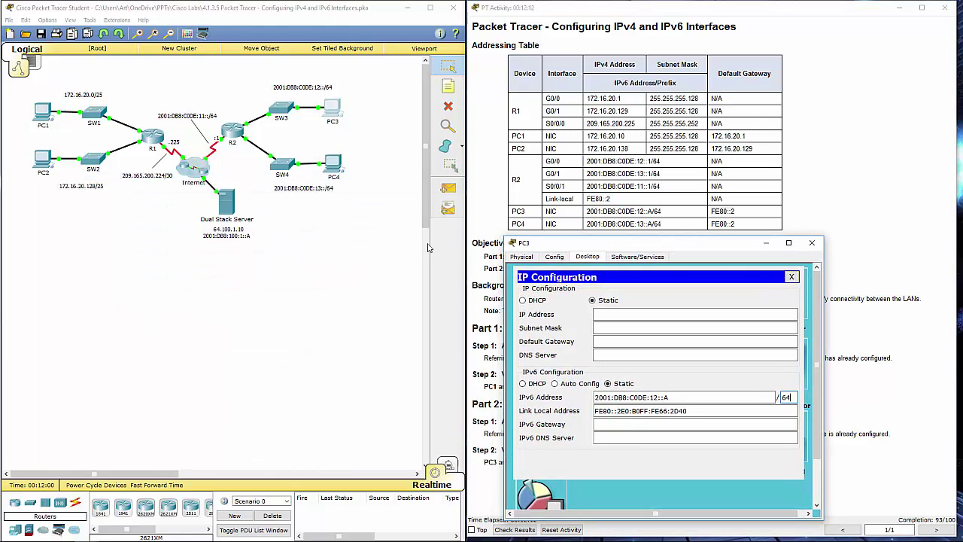
# - Display R2's running configuration with 'do show run' in its command line
pyautogui.click(235, 134)
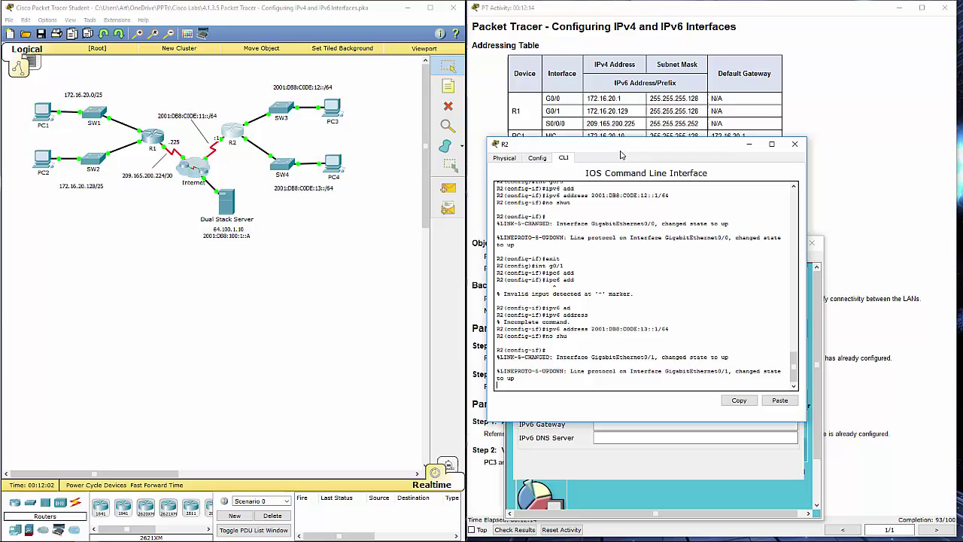
pyautogui.moveTo(613, 144); pyautogui.dragTo(186, 199)
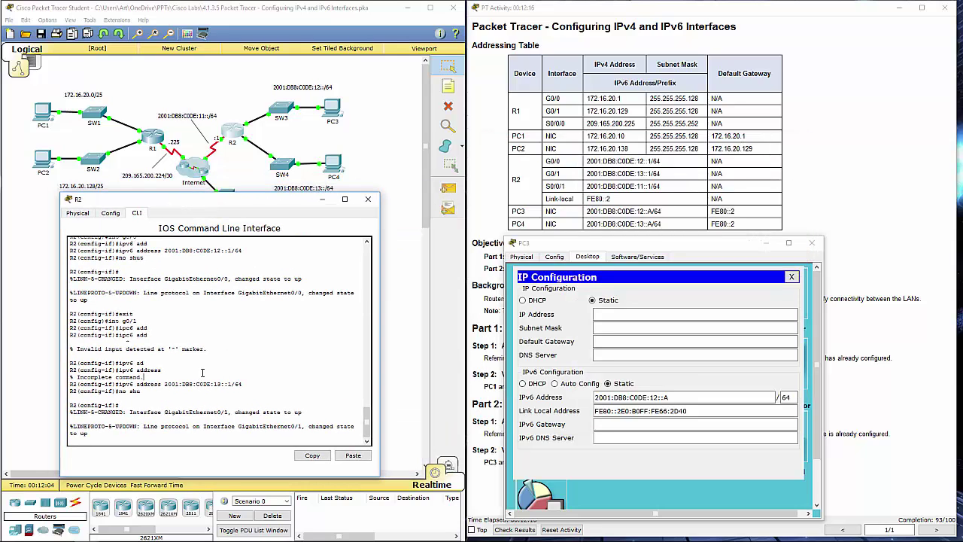
pyautogui.press('Return')
pyautogui.press('Return')
pyautogui.press('Return')
pyautogui.press('Return')
pyautogui.press('Return')
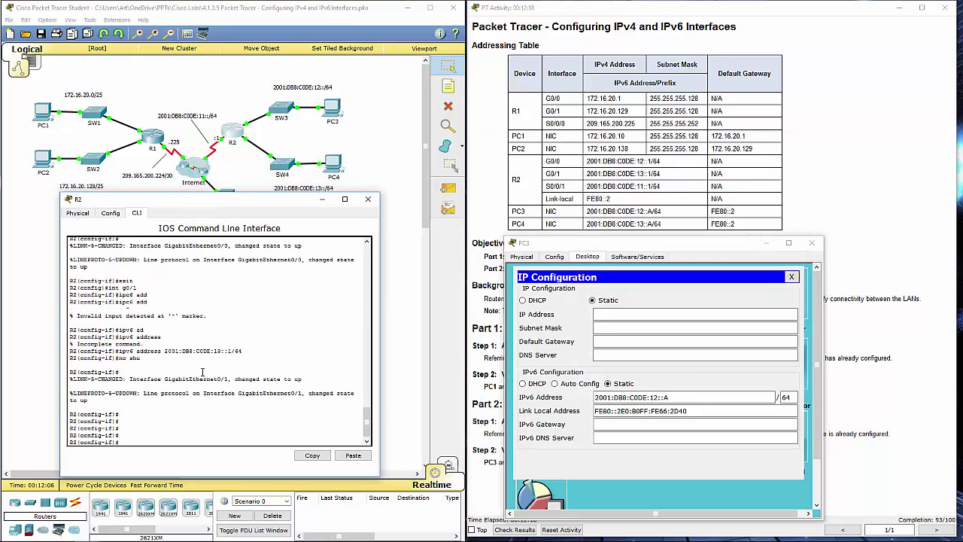
pyautogui.press('Return')
pyautogui.press('Return')
pyautogui.press('Return')
pyautogui.press('Return')
pyautogui.press('Return')
pyautogui.press('Return')
pyautogui.press('Return')
pyautogui.press('Return')
pyautogui.press('Return')
pyautogui.press('Return')
pyautogui.press('Return')
pyautogui.press('Return')
pyautogui.press('Return')
pyautogui.press('Return')
pyautogui.press('Return')
pyautogui.press('Return')
pyautogui.press('Return')
pyautogui.press('Return')
pyautogui.press('Return')
pyautogui.press('Return')
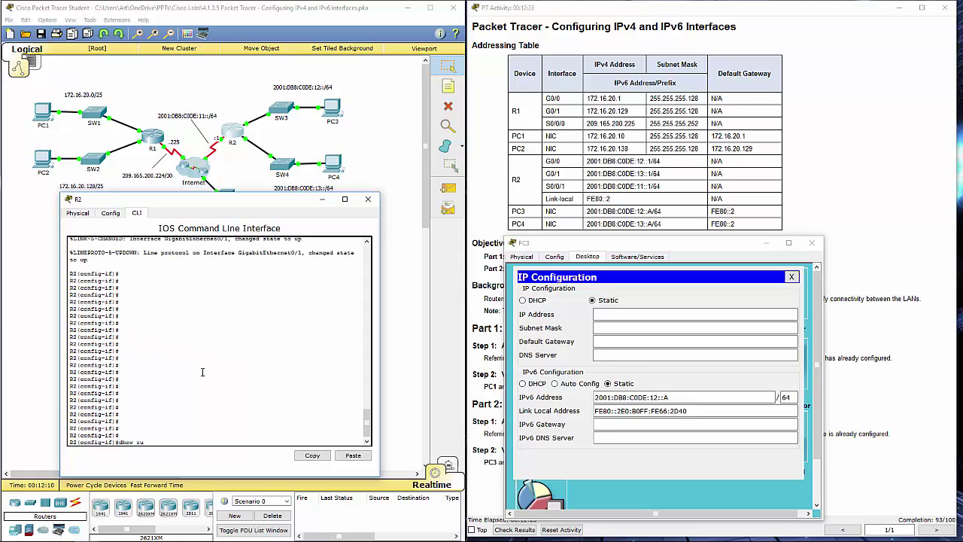
pyautogui.write('do s')
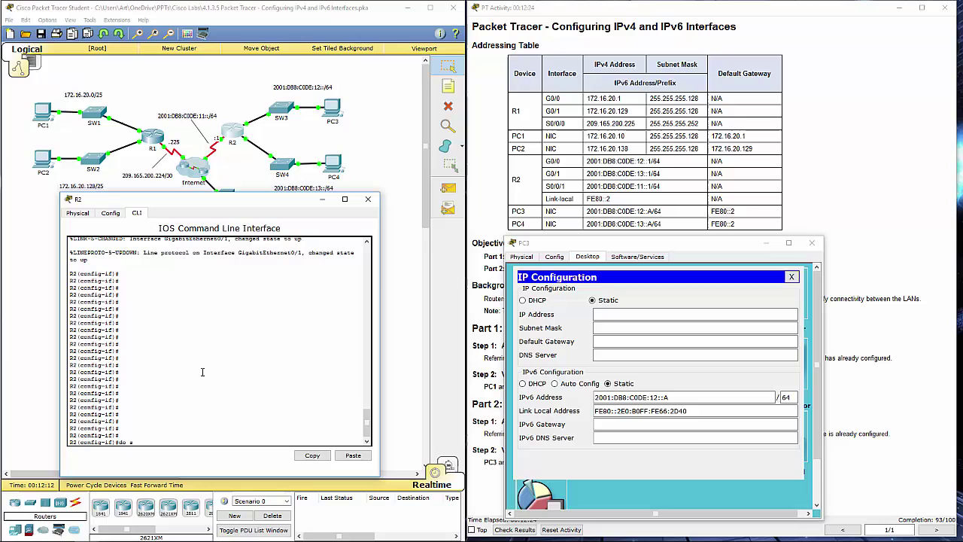
pyautogui.write('how run')
pyautogui.press('Return')
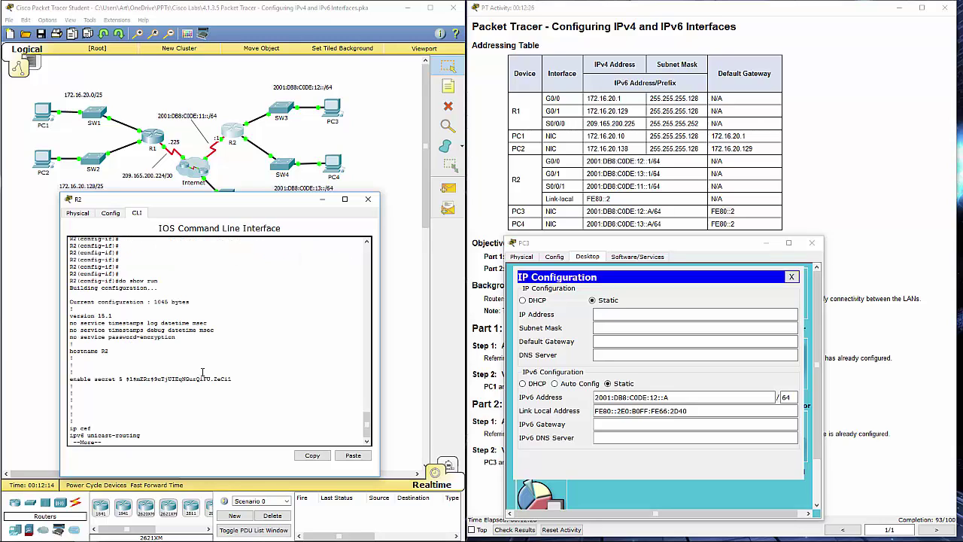
pyautogui.press('space')
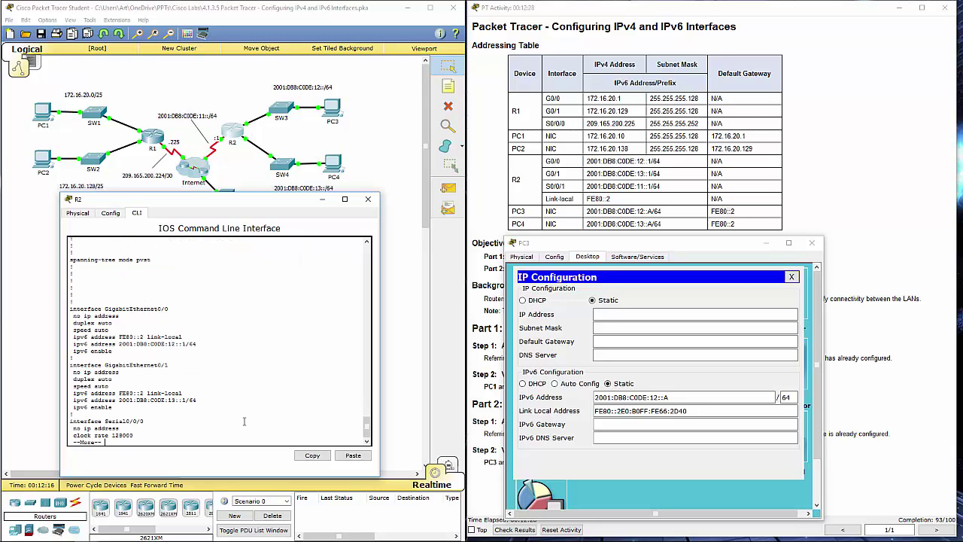
# - Highlight G0/0's 2001:DB8:C0DE:12::1/64 and FE80::2 link-local lines in the output
pyautogui.moveTo(197, 400); pyautogui.dragTo(70, 308)
pyautogui.click(175, 391)
pyautogui.moveTo(85, 337); pyautogui.dragTo(182, 337)
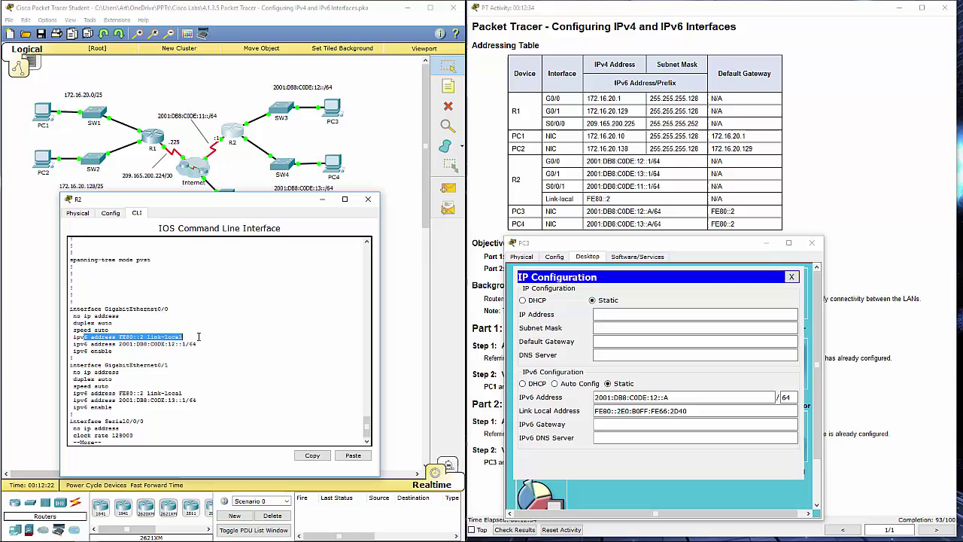
pyautogui.moveTo(88, 343); pyautogui.dragTo(204, 343)
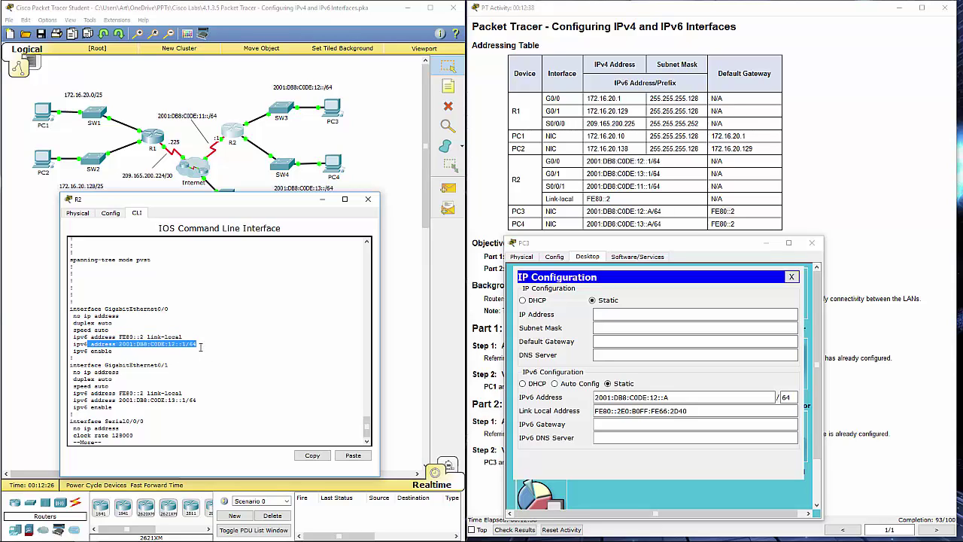
pyautogui.click(201, 347)
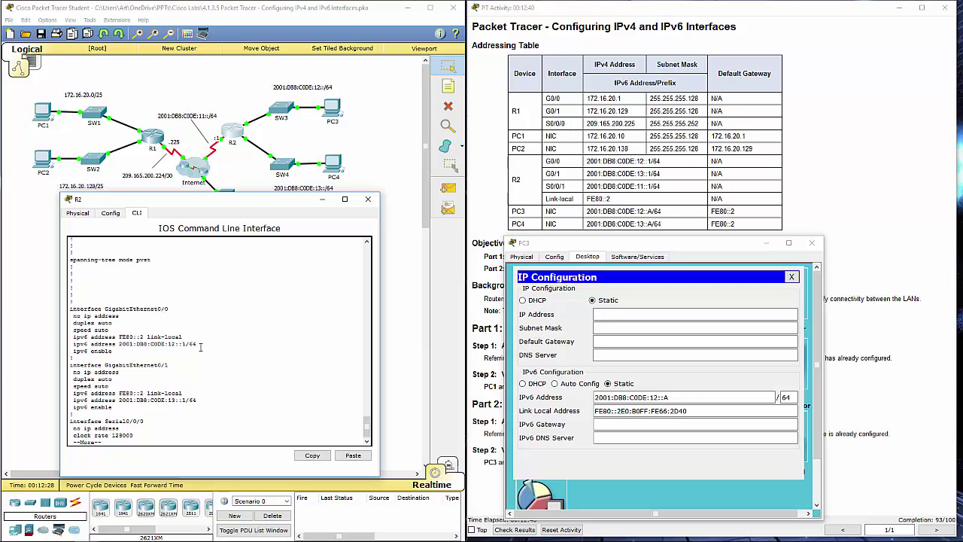
pyautogui.doubleClick(123, 343)
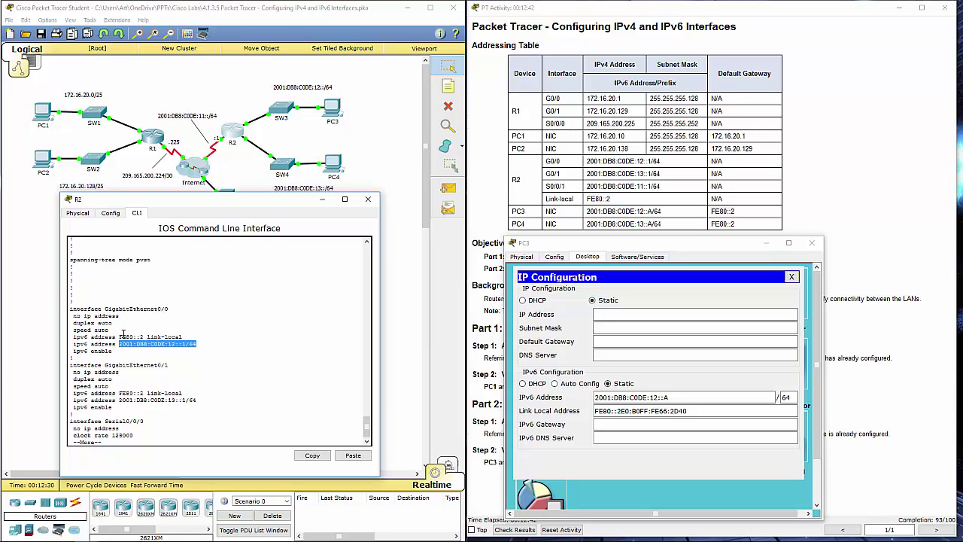
pyautogui.click(123, 332)
pyautogui.moveTo(121, 337); pyautogui.dragTo(185, 337)
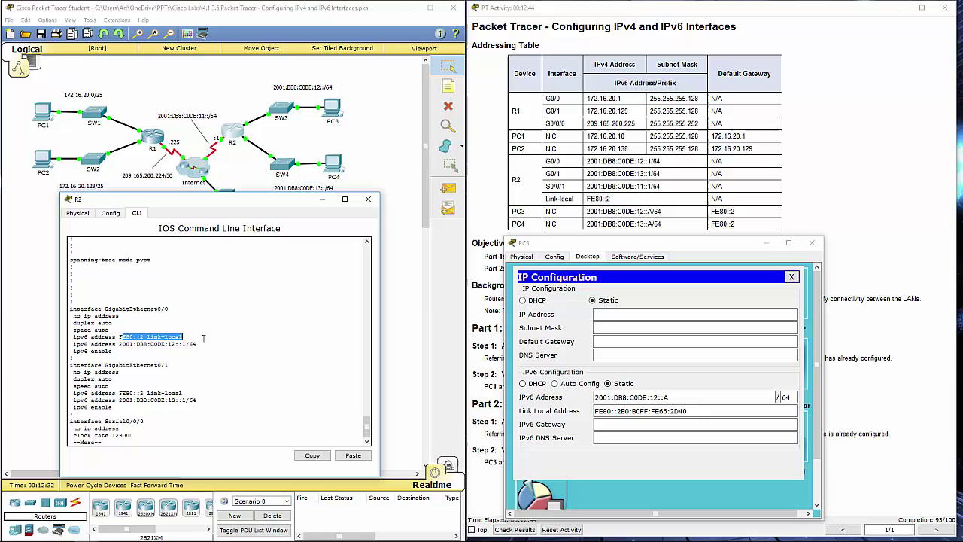
pyautogui.click(203, 337)
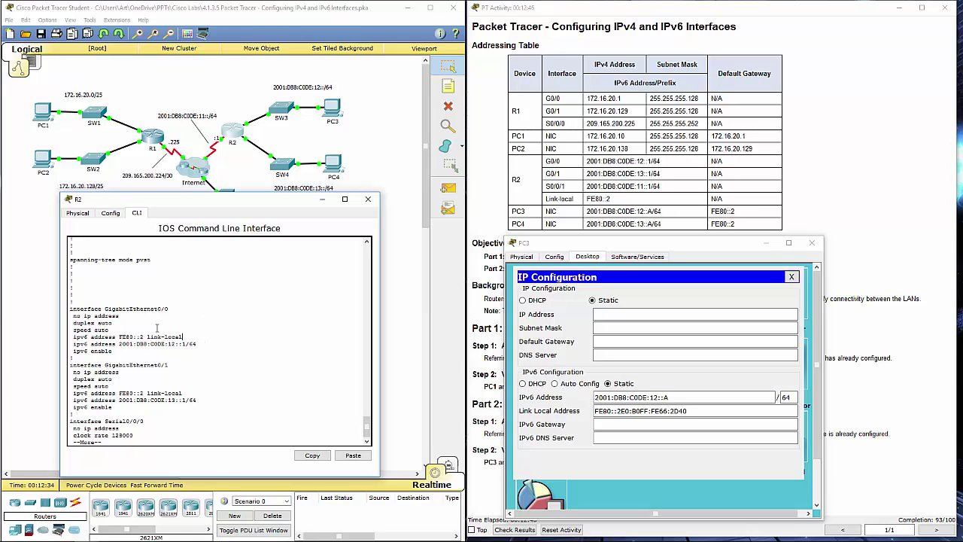
pyautogui.moveTo(117, 336); pyautogui.dragTo(199, 337)
# - Highlight G0/1's FE80::2 link-local address and copy PC3's gateway FE80::2 from the table
pyautogui.moveTo(119, 392); pyautogui.dragTo(203, 392)
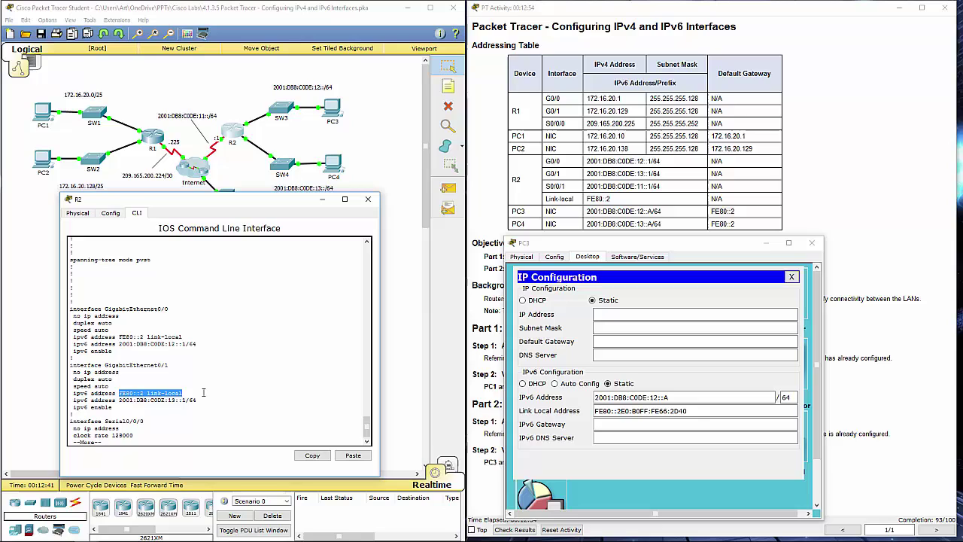
pyautogui.click(121, 390)
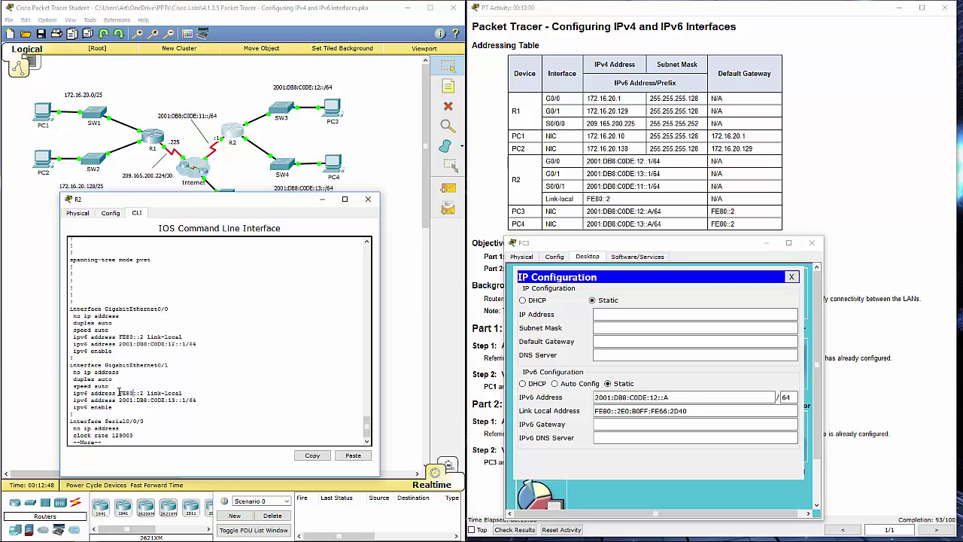
pyautogui.moveTo(118, 393); pyautogui.dragTo(147, 393)
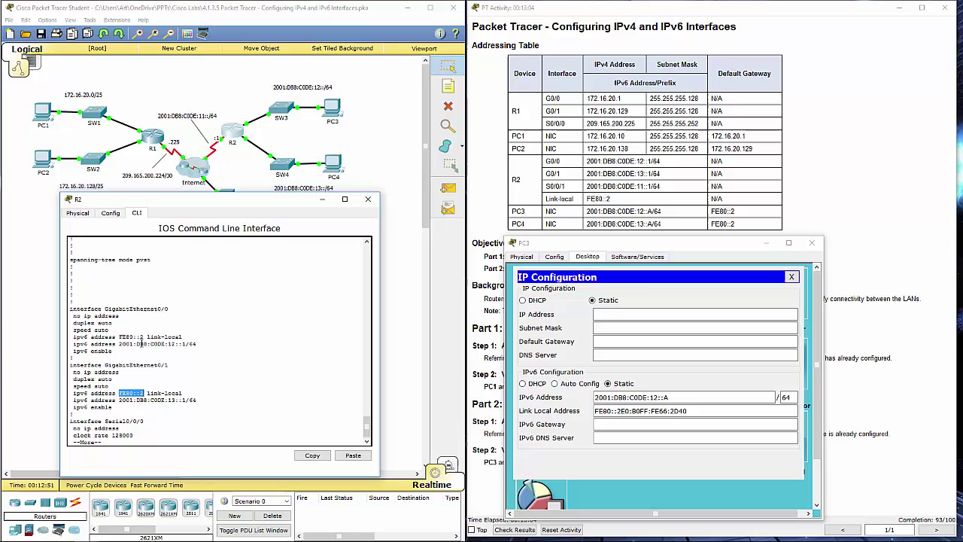
pyautogui.click(728, 215)
pyautogui.moveTo(734, 211); pyautogui.dragTo(711, 213)
pyautogui.hotkey('ctrl', 'c')
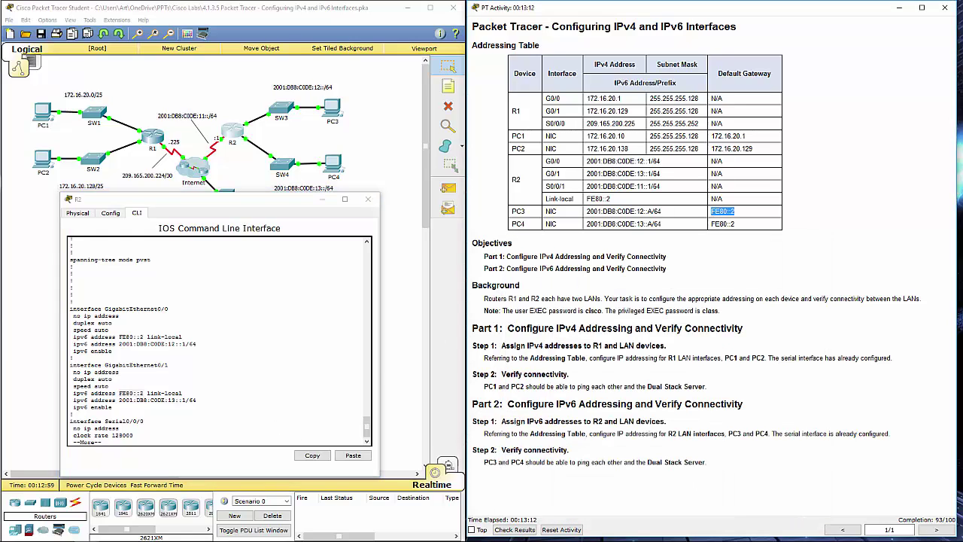
# - Set PC3's IPv6 gateway to FE80::2, then close PC3's and R2's windows
pyautogui.hotkey('alt', 'Tab')
pyautogui.click(670, 424)
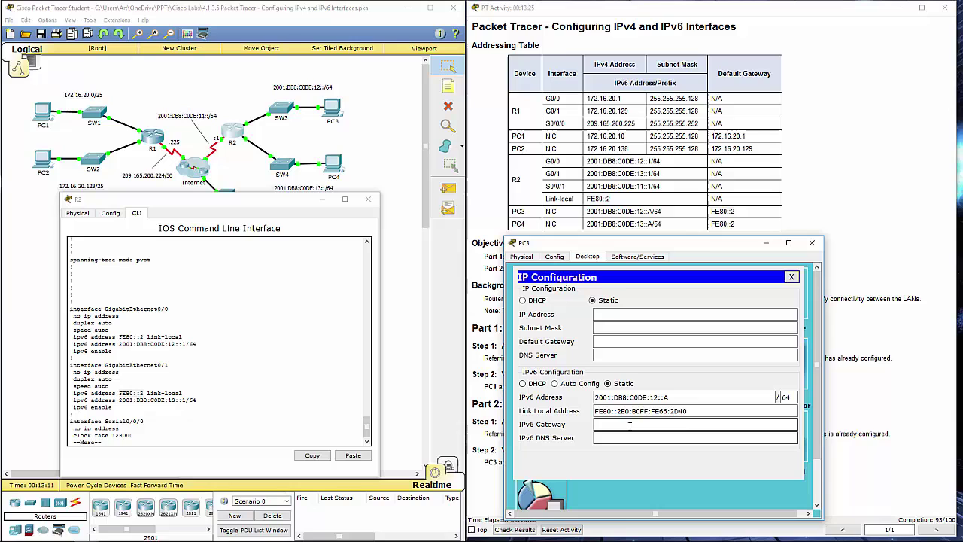
pyautogui.hotkey('ctrl', 'v')
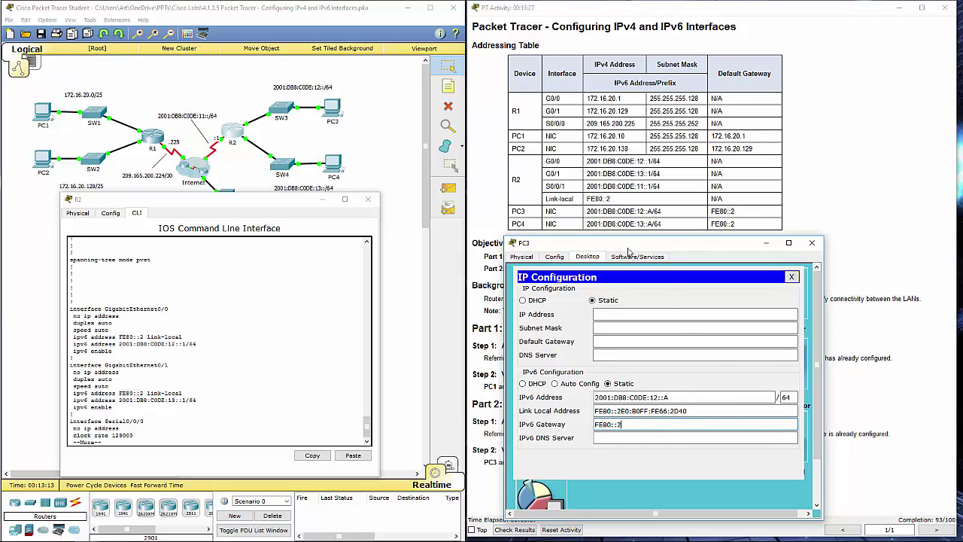
pyautogui.moveTo(631, 248); pyautogui.dragTo(205, 176)
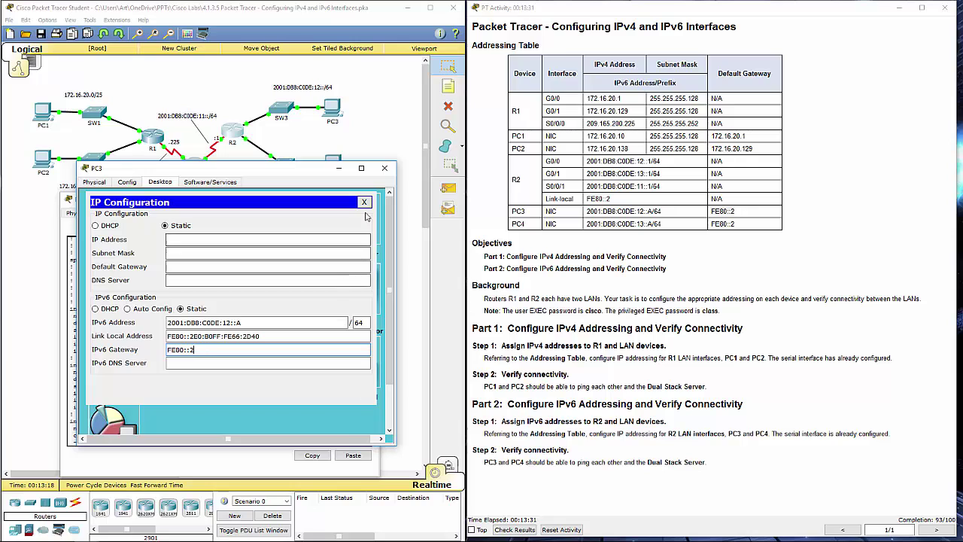
pyautogui.click(364, 202)
pyautogui.click(136, 217)
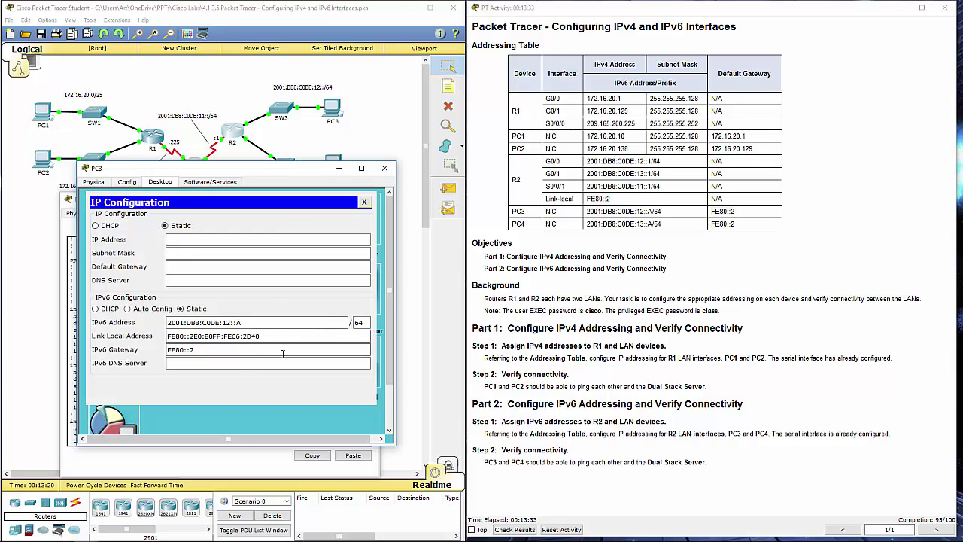
pyautogui.click(385, 167)
pyautogui.click(375, 199)
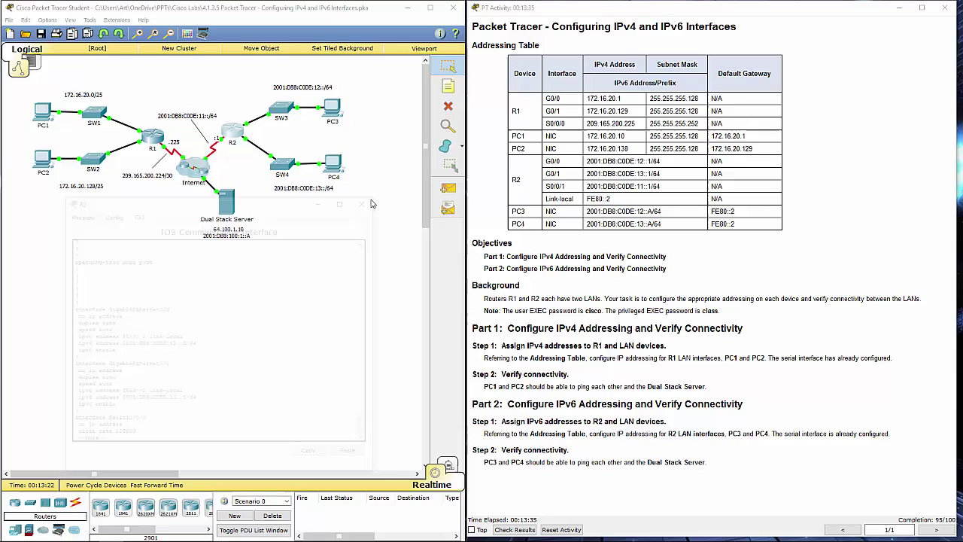
# - Open PC4's IP Configuration and set its IPv6 gateway to FE80::2
pyautogui.click(335, 171)
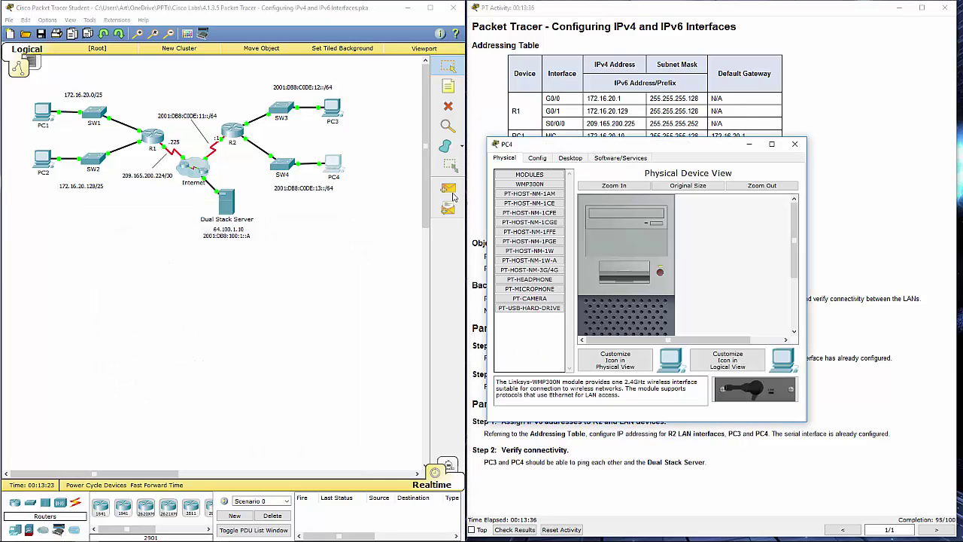
pyautogui.click(570, 157)
pyautogui.moveTo(632, 153); pyautogui.dragTo(263, 194)
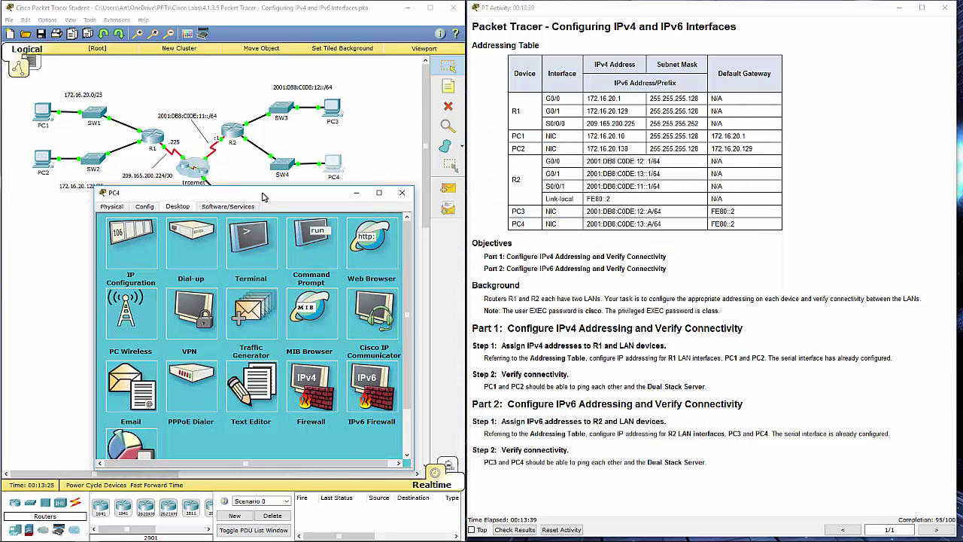
pyautogui.click(142, 241)
pyautogui.click(225, 374)
pyautogui.write('FE80::2')
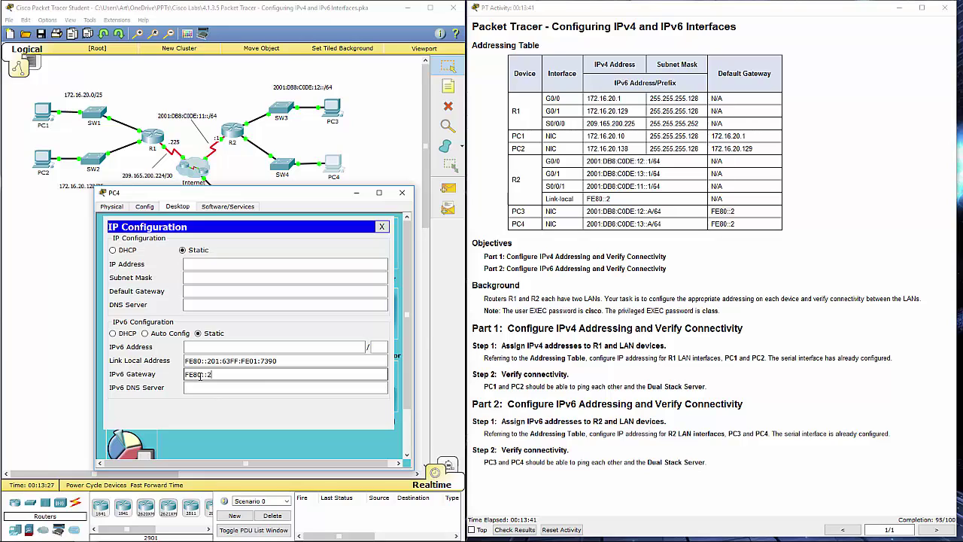
# - Give PC4 IPv6 address 2001:DB8:C0DE:13::A with prefix 64 and recheck the settings
pyautogui.moveTo(661, 224); pyautogui.dragTo(586, 223)
pyautogui.hotkey('ctrl', 'c')
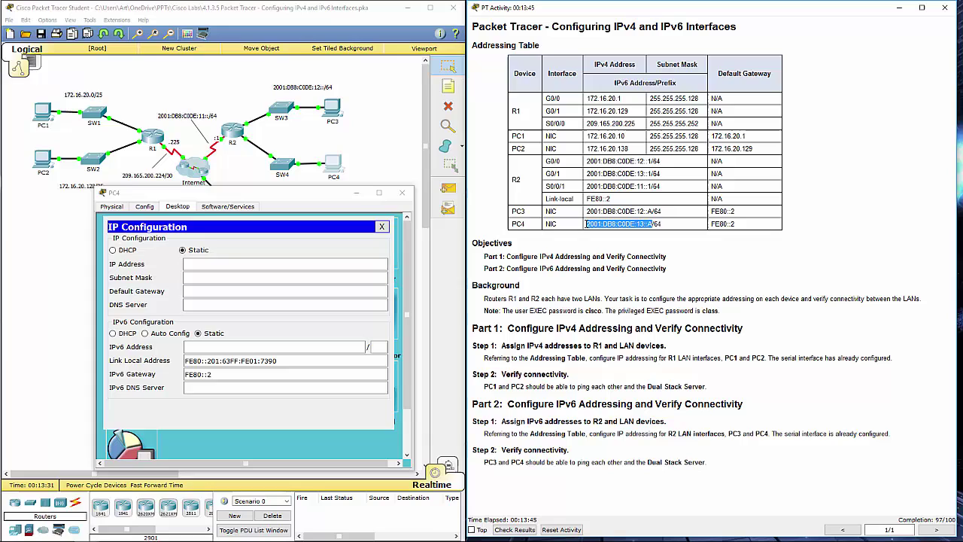
pyautogui.click(358, 345)
pyautogui.hotkey('ctrl', 'v')
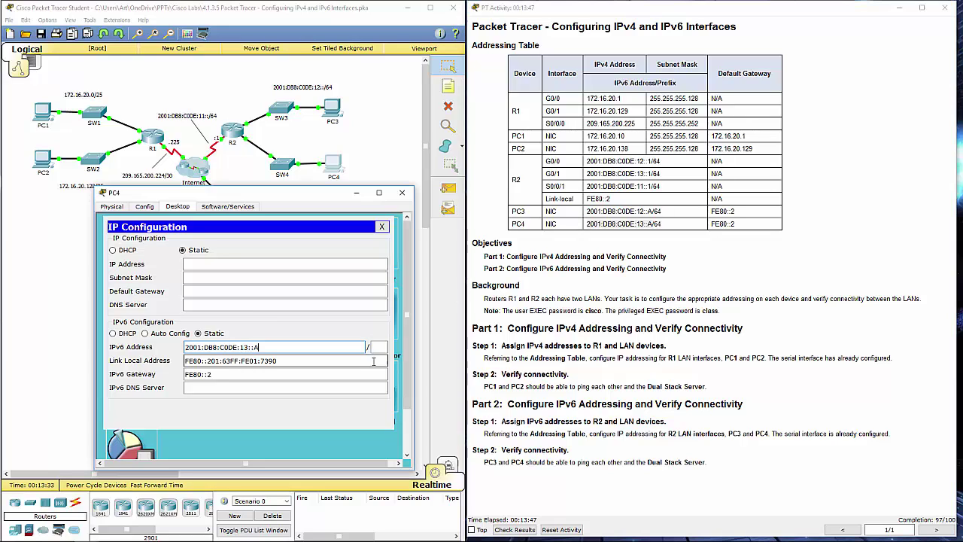
pyautogui.click(378, 346)
pyautogui.write('64')
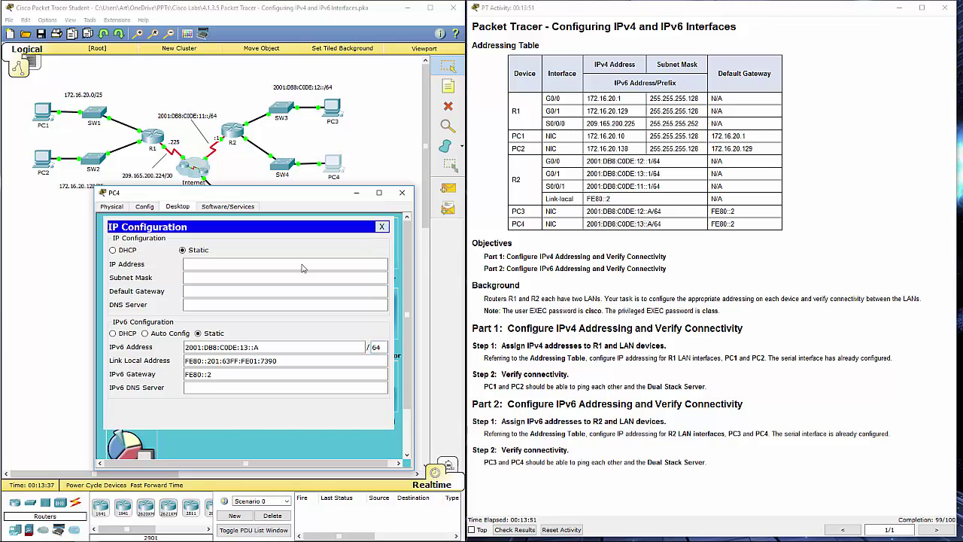
pyautogui.click(382, 226)
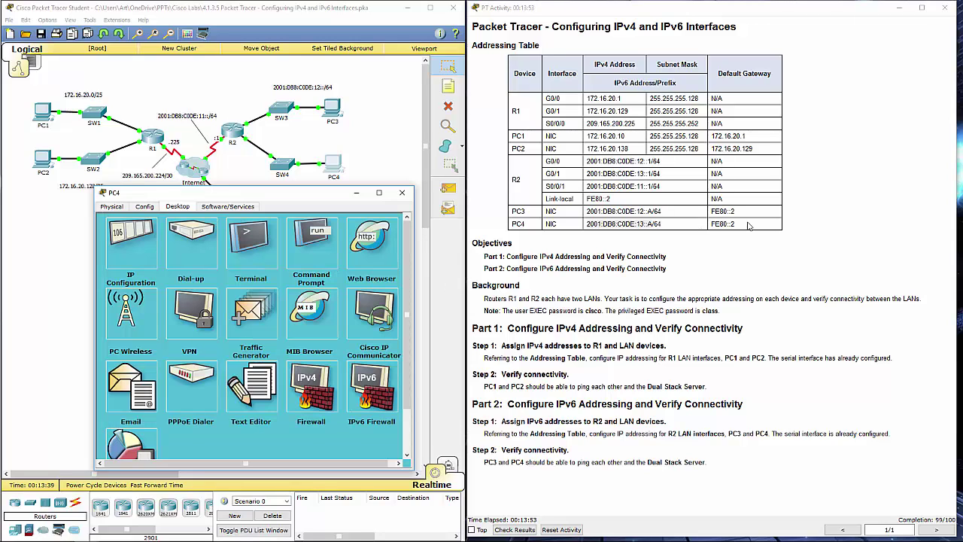
pyautogui.click(123, 261)
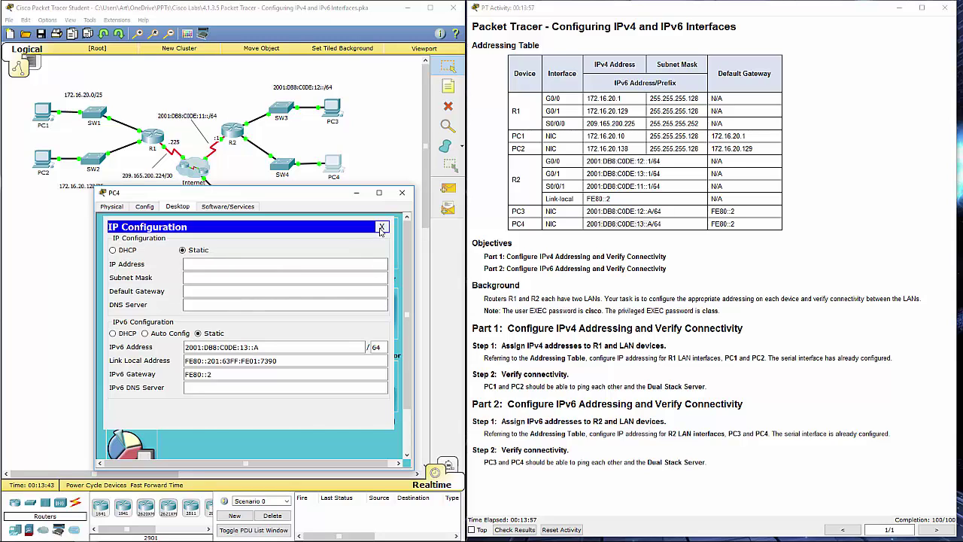
pyautogui.click(381, 227)
# - From PC4's Command Prompt, ping the gateway FE80::2
pyautogui.click(306, 251)
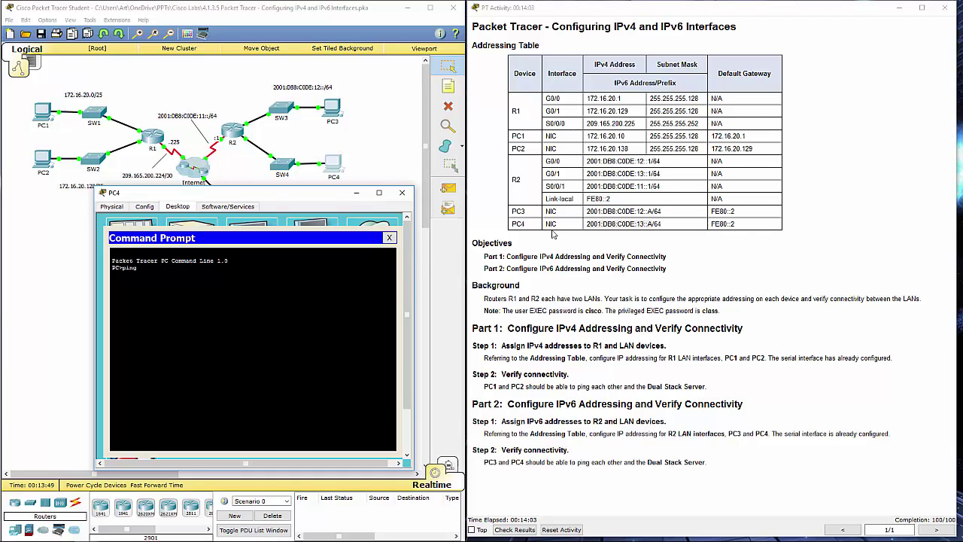
pyautogui.click(676, 222)
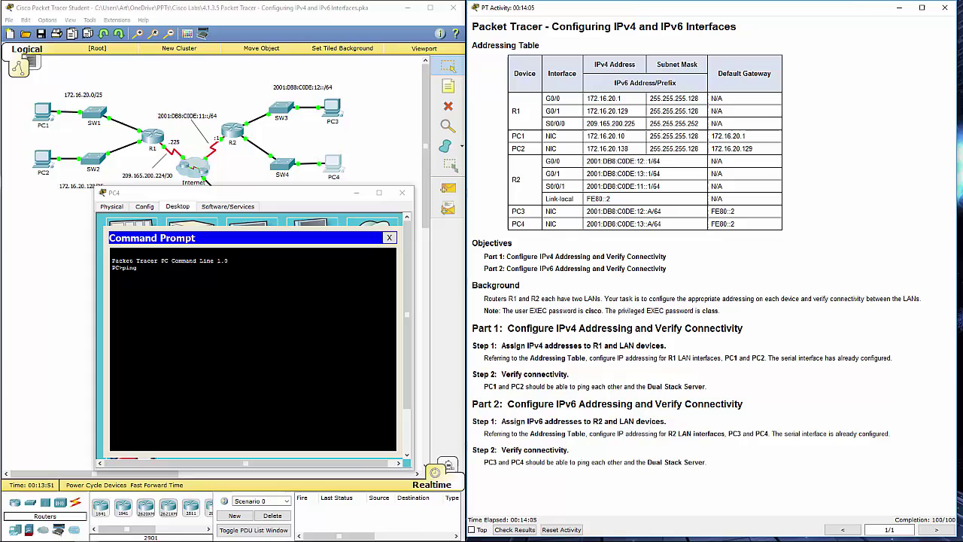
pyautogui.moveTo(749, 226); pyautogui.dragTo(710, 228)
pyautogui.click(225, 300)
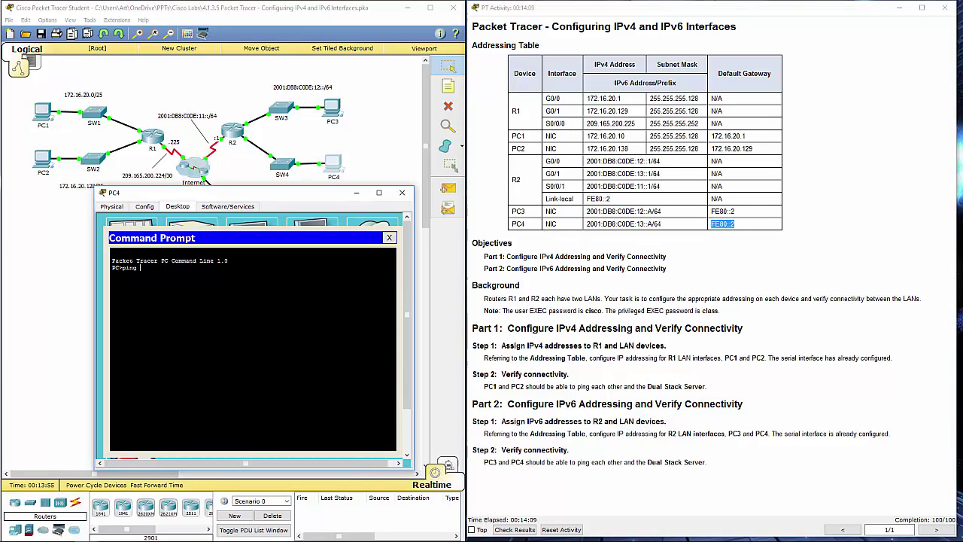
pyautogui.rightClick(181, 280)
pyautogui.click(197, 294)
pyautogui.press('Return')
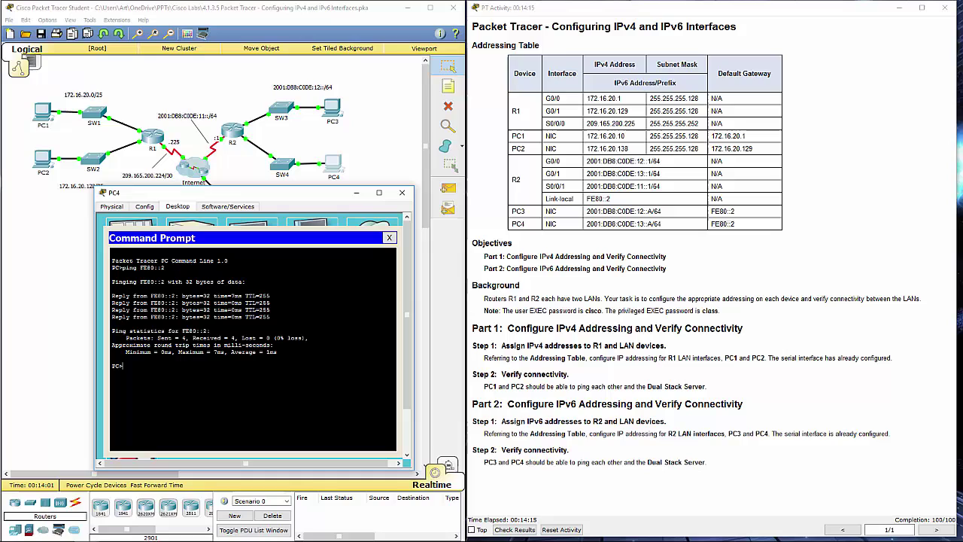
# - Ping PC3 at 2001:DB8:C0DE:12::A from PC4
pyautogui.write('ping')
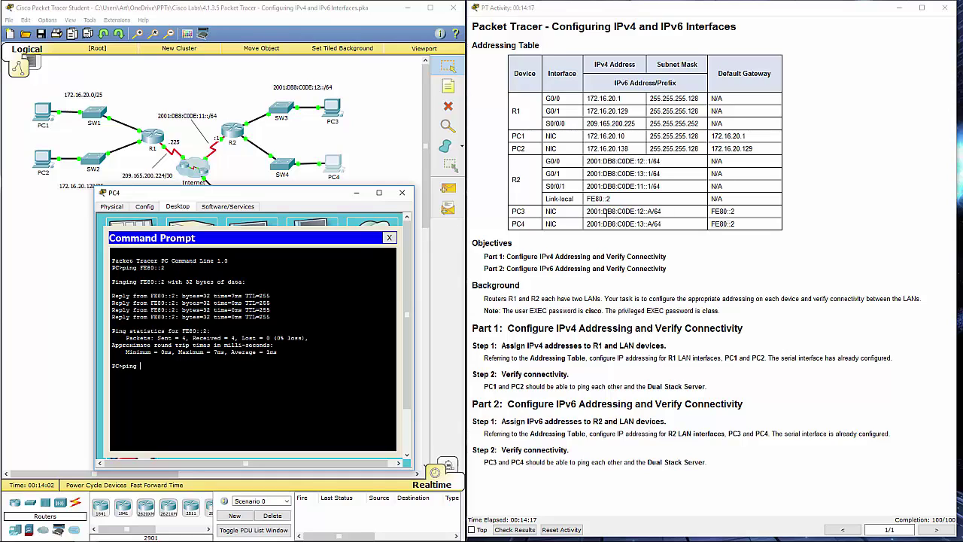
pyautogui.moveTo(587, 213); pyautogui.dragTo(651, 214)
pyautogui.hotkey('ctrl', 'c')
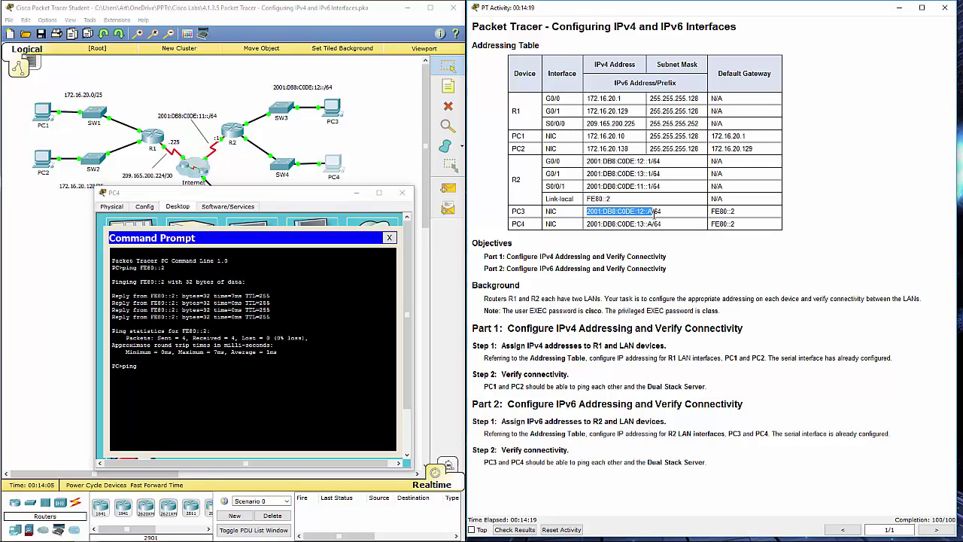
pyautogui.click(99, 373)
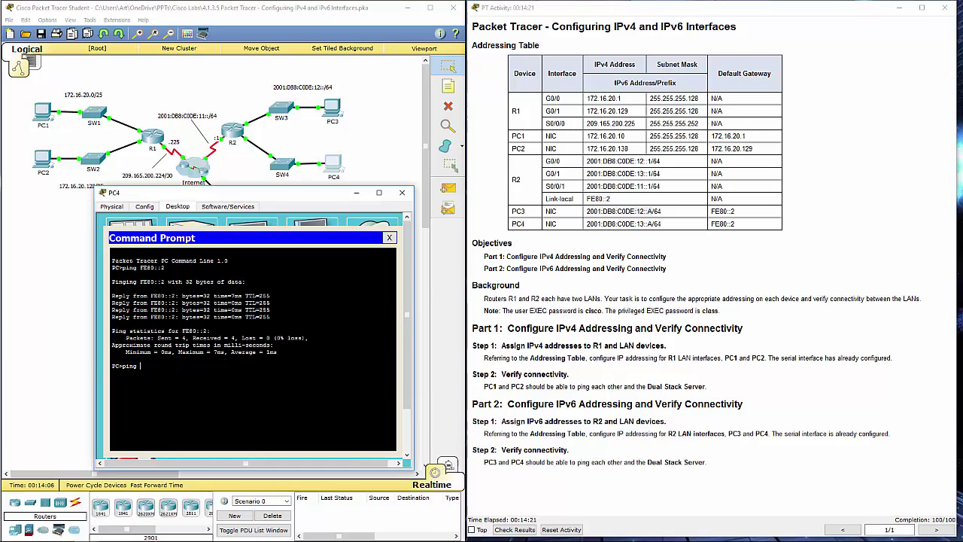
pyautogui.rightClick(161, 369)
pyautogui.click(179, 387)
pyautogui.press('Return')
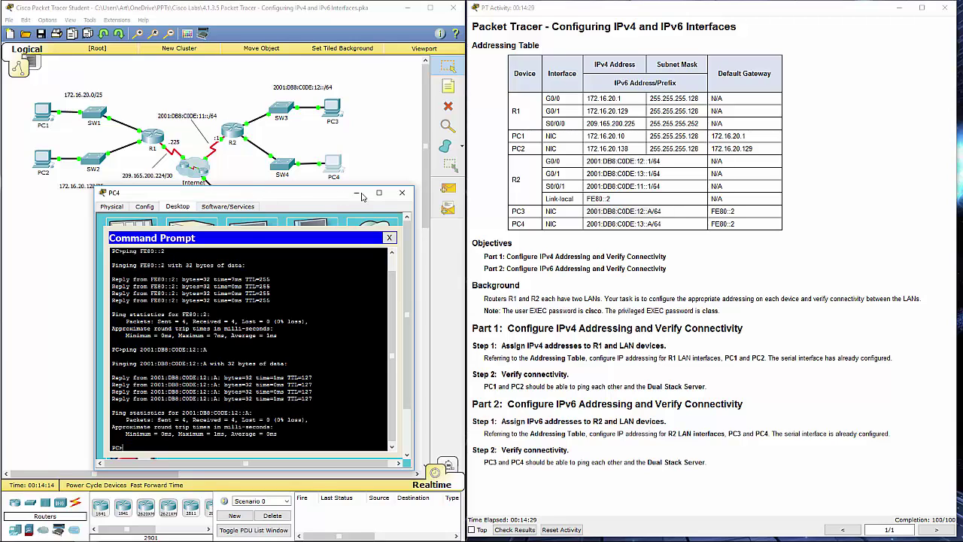
# - Ping the Dual Stack Server at 2001:DB8:100:1::A from PC4
pyautogui.moveTo(319, 200); pyautogui.dragTo(310, 259)
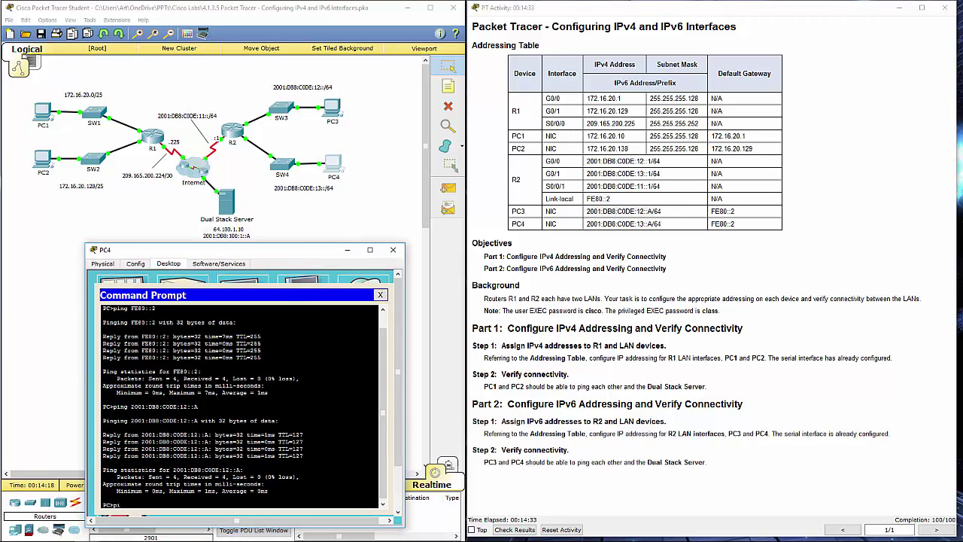
pyautogui.write('200')
pyautogui.write('1:DB8:100::')
pyautogui.write('A')
pyautogui.press('Return')
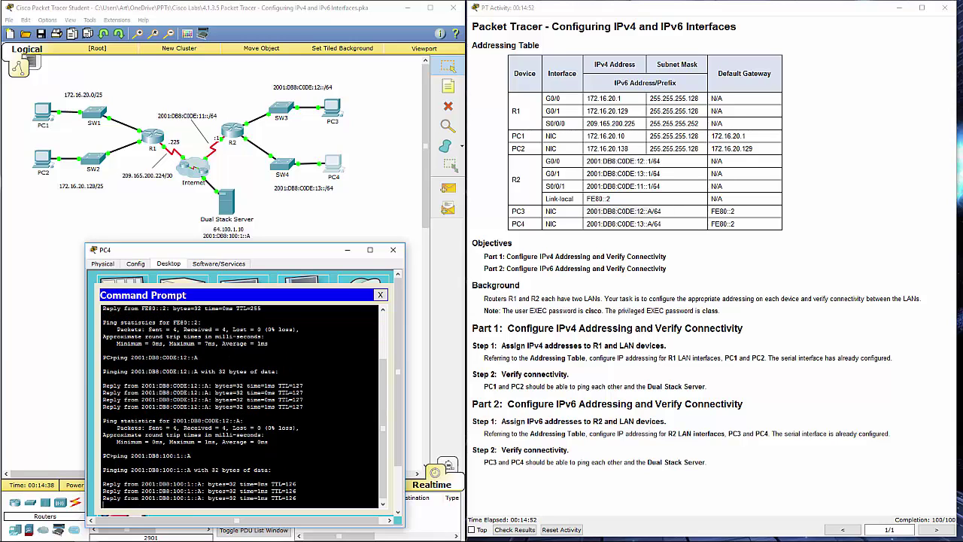
# - From PC3's Command Prompt, ping PC4 at 2001:DB8:C0DE:13::A, then close PC3's window
pyautogui.click(393, 249)
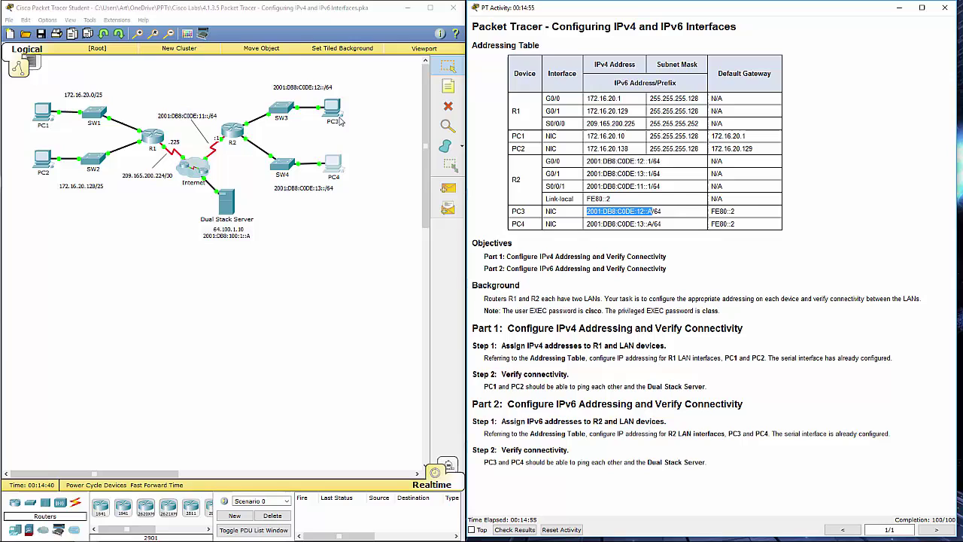
pyautogui.click(334, 117)
pyautogui.click(706, 188)
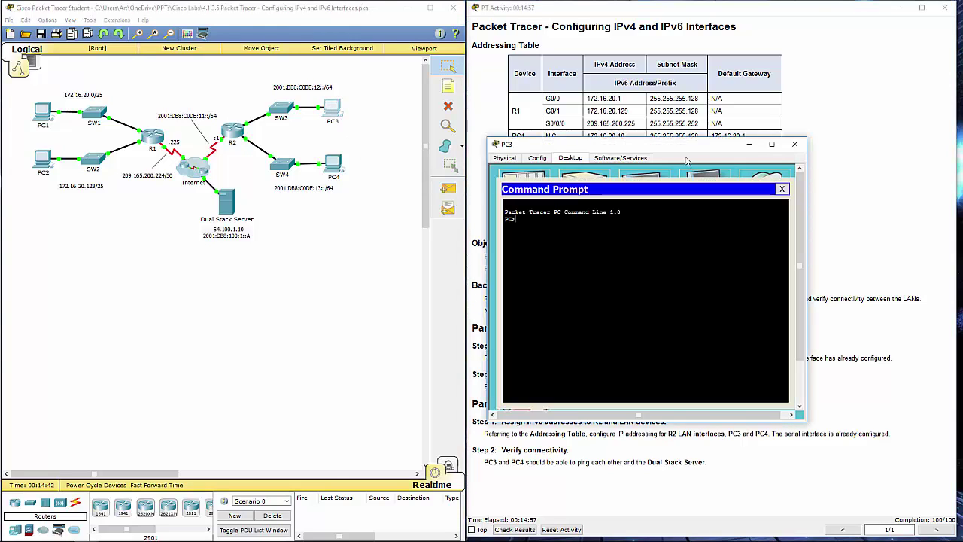
pyautogui.moveTo(680, 144); pyautogui.dragTo(217, 203)
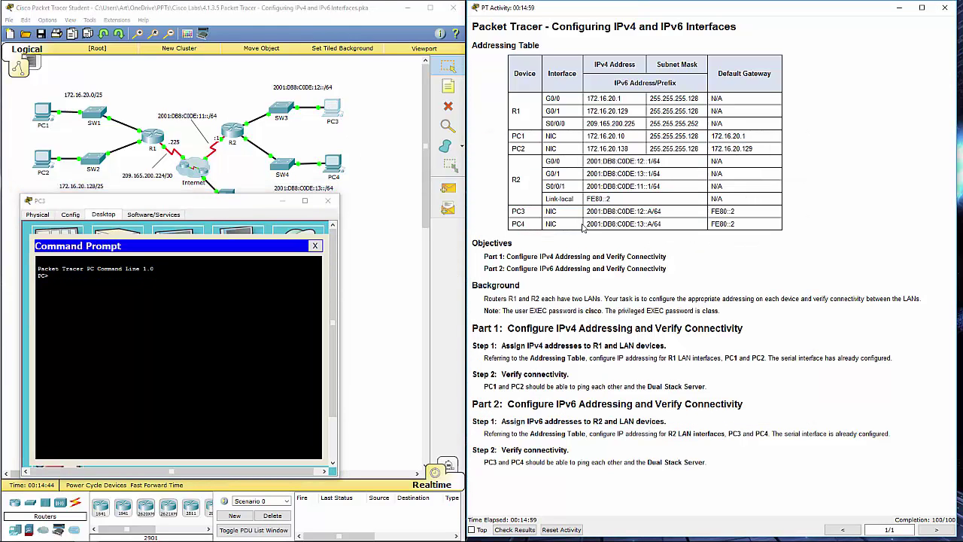
pyautogui.moveTo(590, 224); pyautogui.dragTo(653, 227)
pyautogui.hotkey('ctrl', 'c')
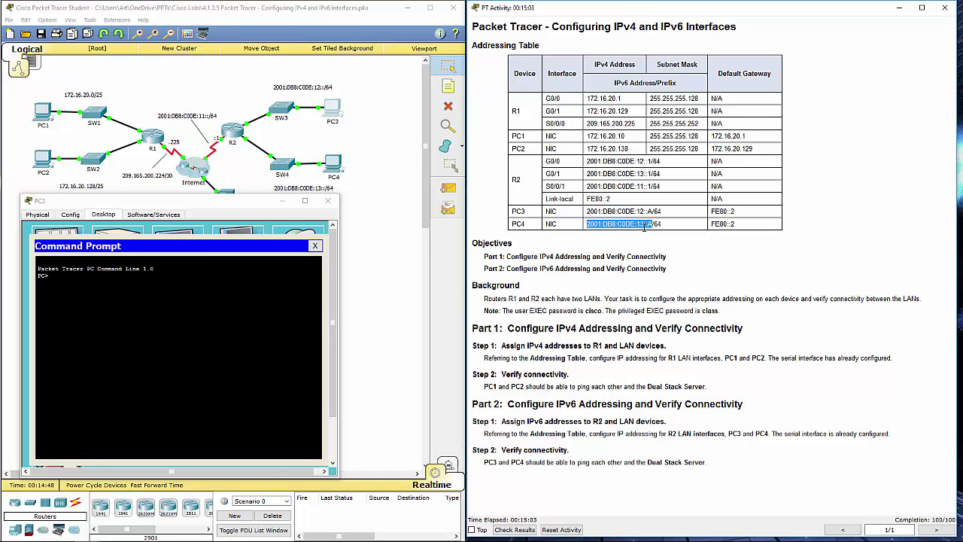
pyautogui.click(180, 338)
pyautogui.write('ping')
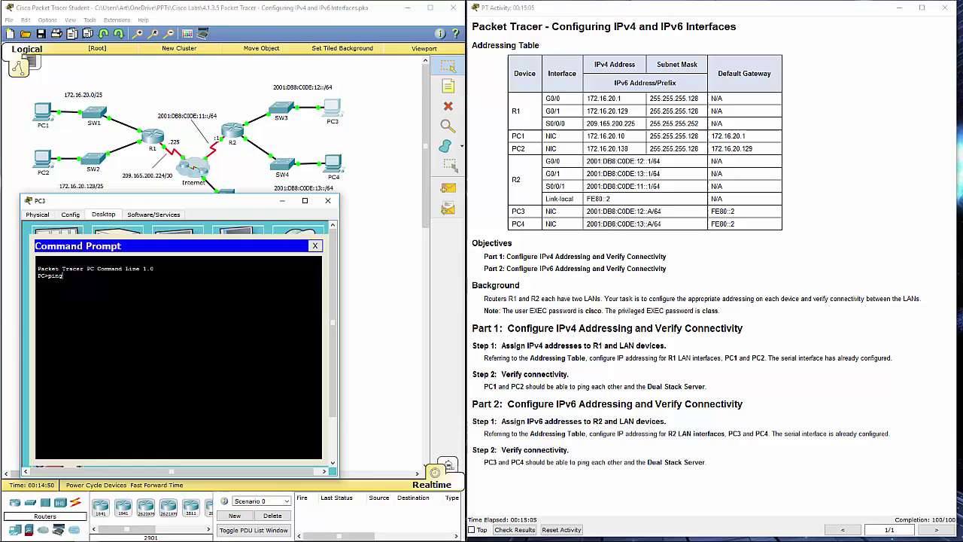
pyautogui.rightClick(136, 340)
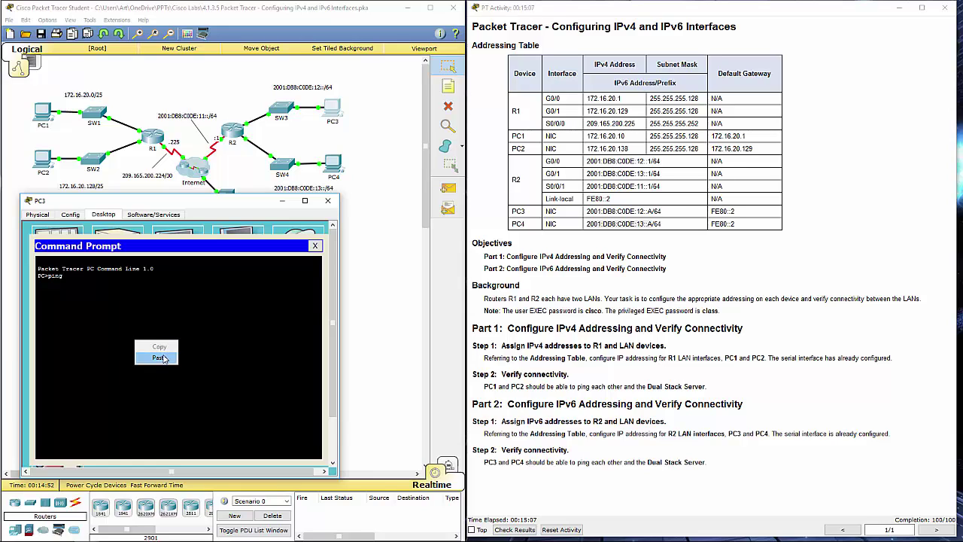
pyautogui.click(162, 356)
pyautogui.press('Return')
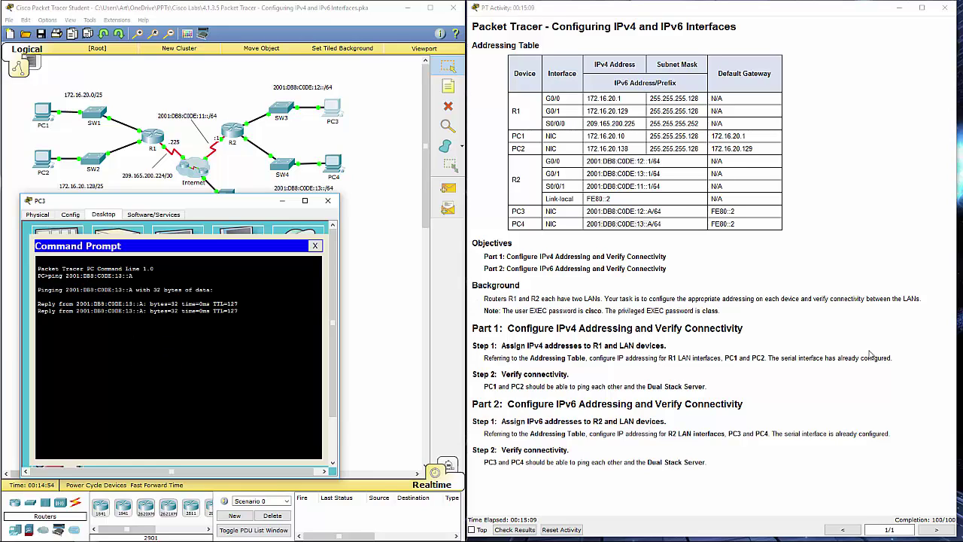
pyautogui.click(343, 309)
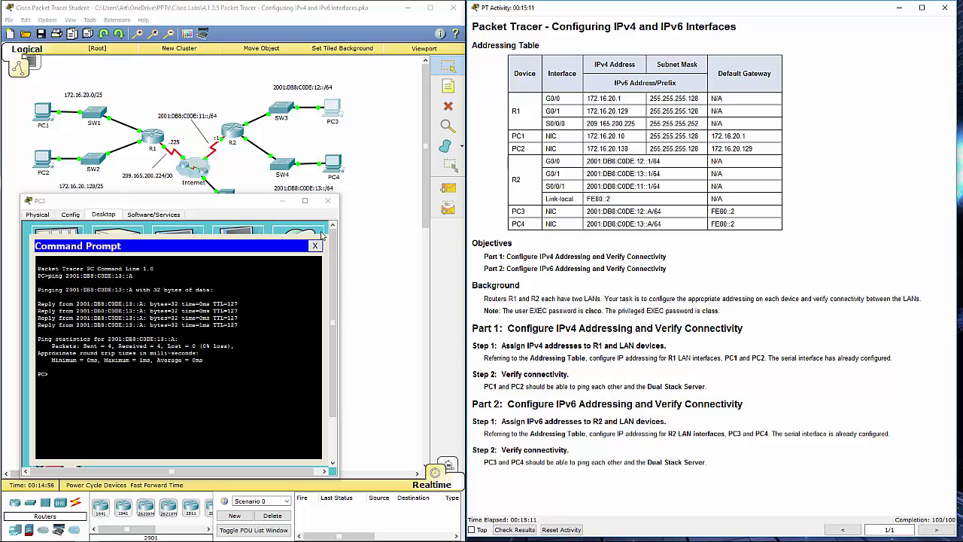
pyautogui.click(328, 200)
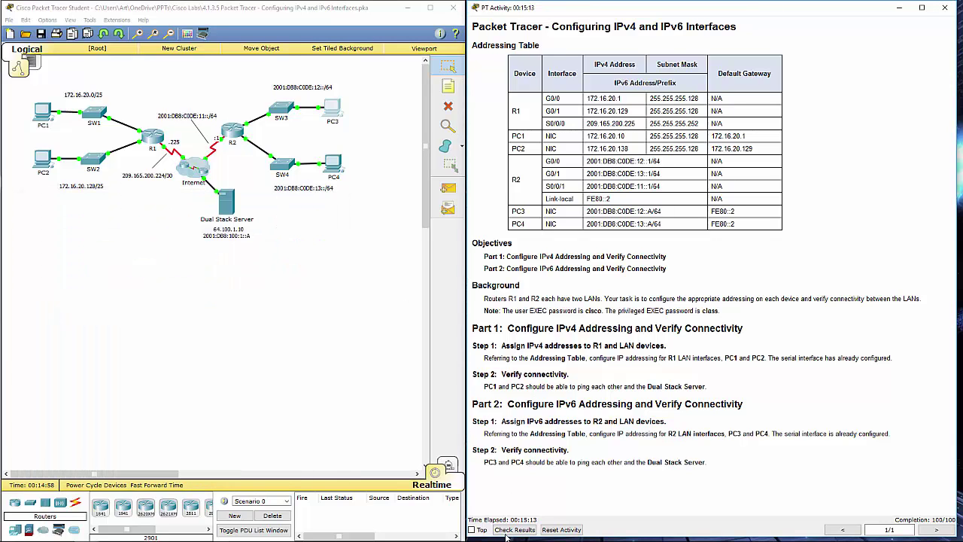
# - Check the activity results and view the assessment items scoring 100/100 with 24/24 correct
pyautogui.click(508, 531)
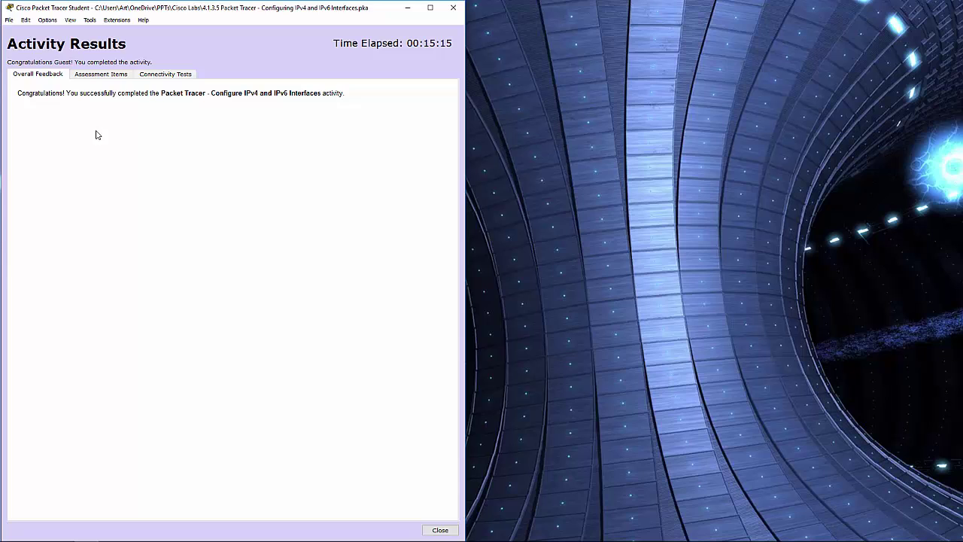
pyautogui.click(107, 76)
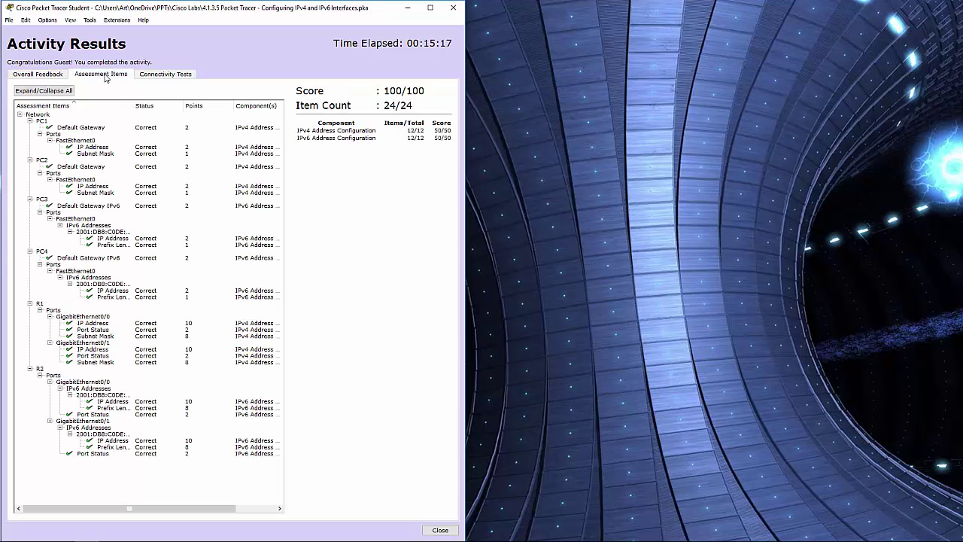